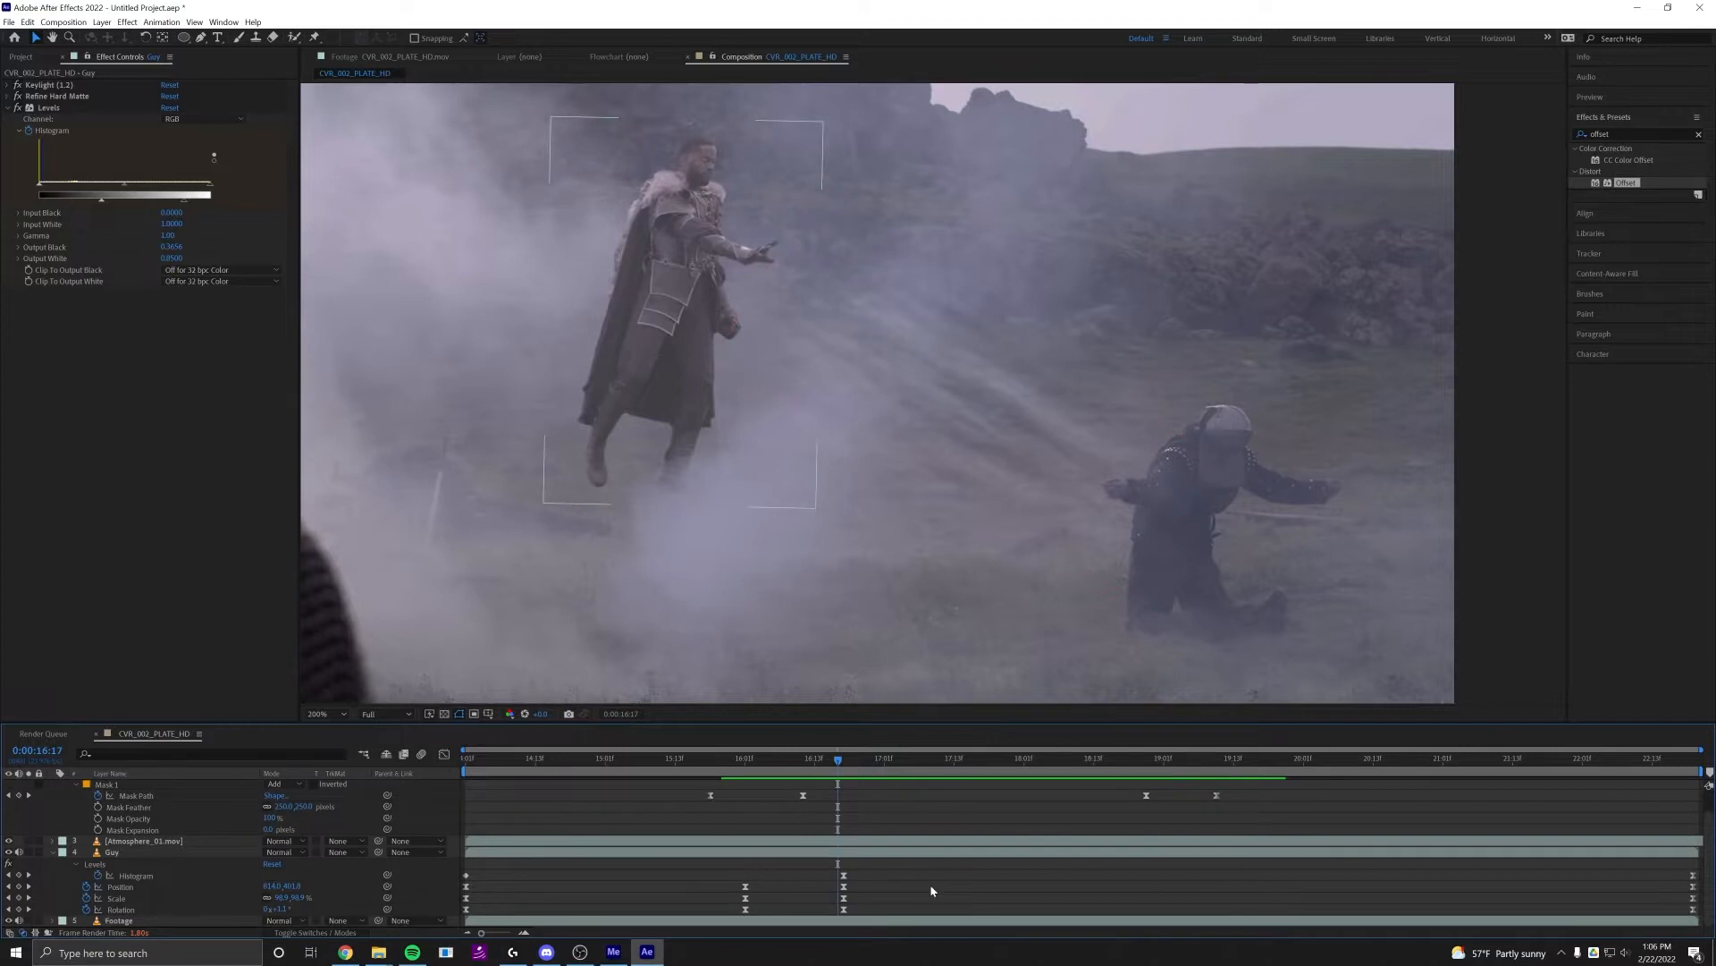
# Add an adjustment layer directly above the Soul layer and rename it Distortion
pyautogui.press('u')
pyautogui.press('u')
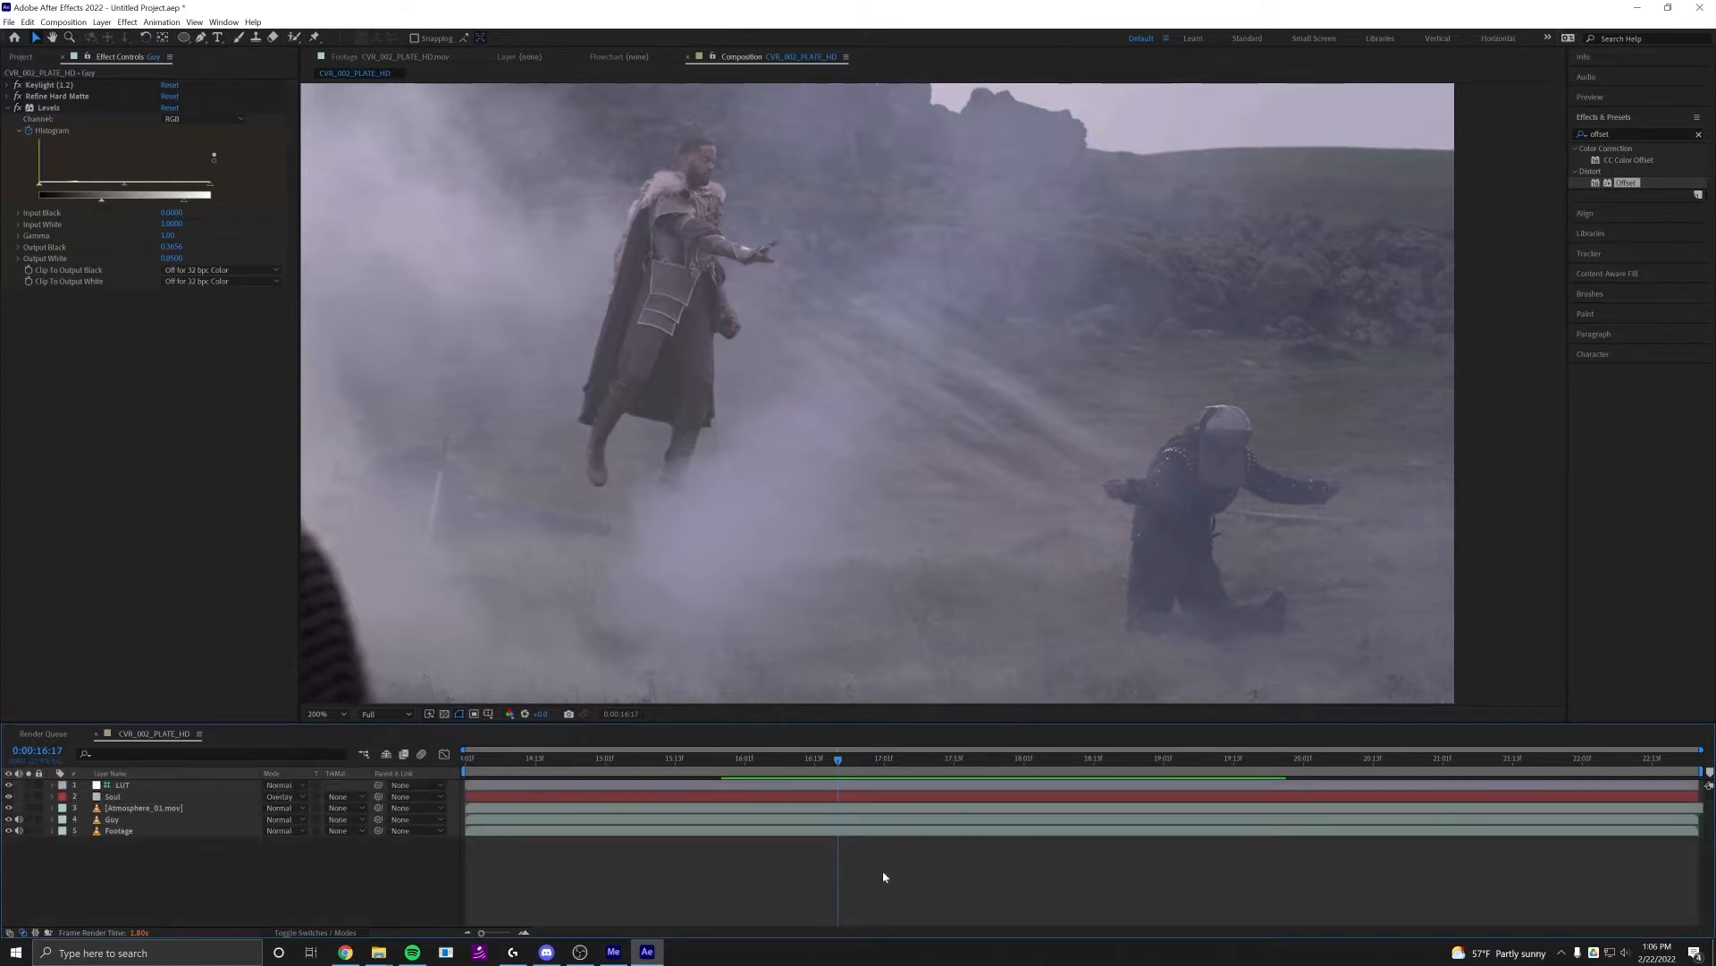
pyautogui.click(112, 796)
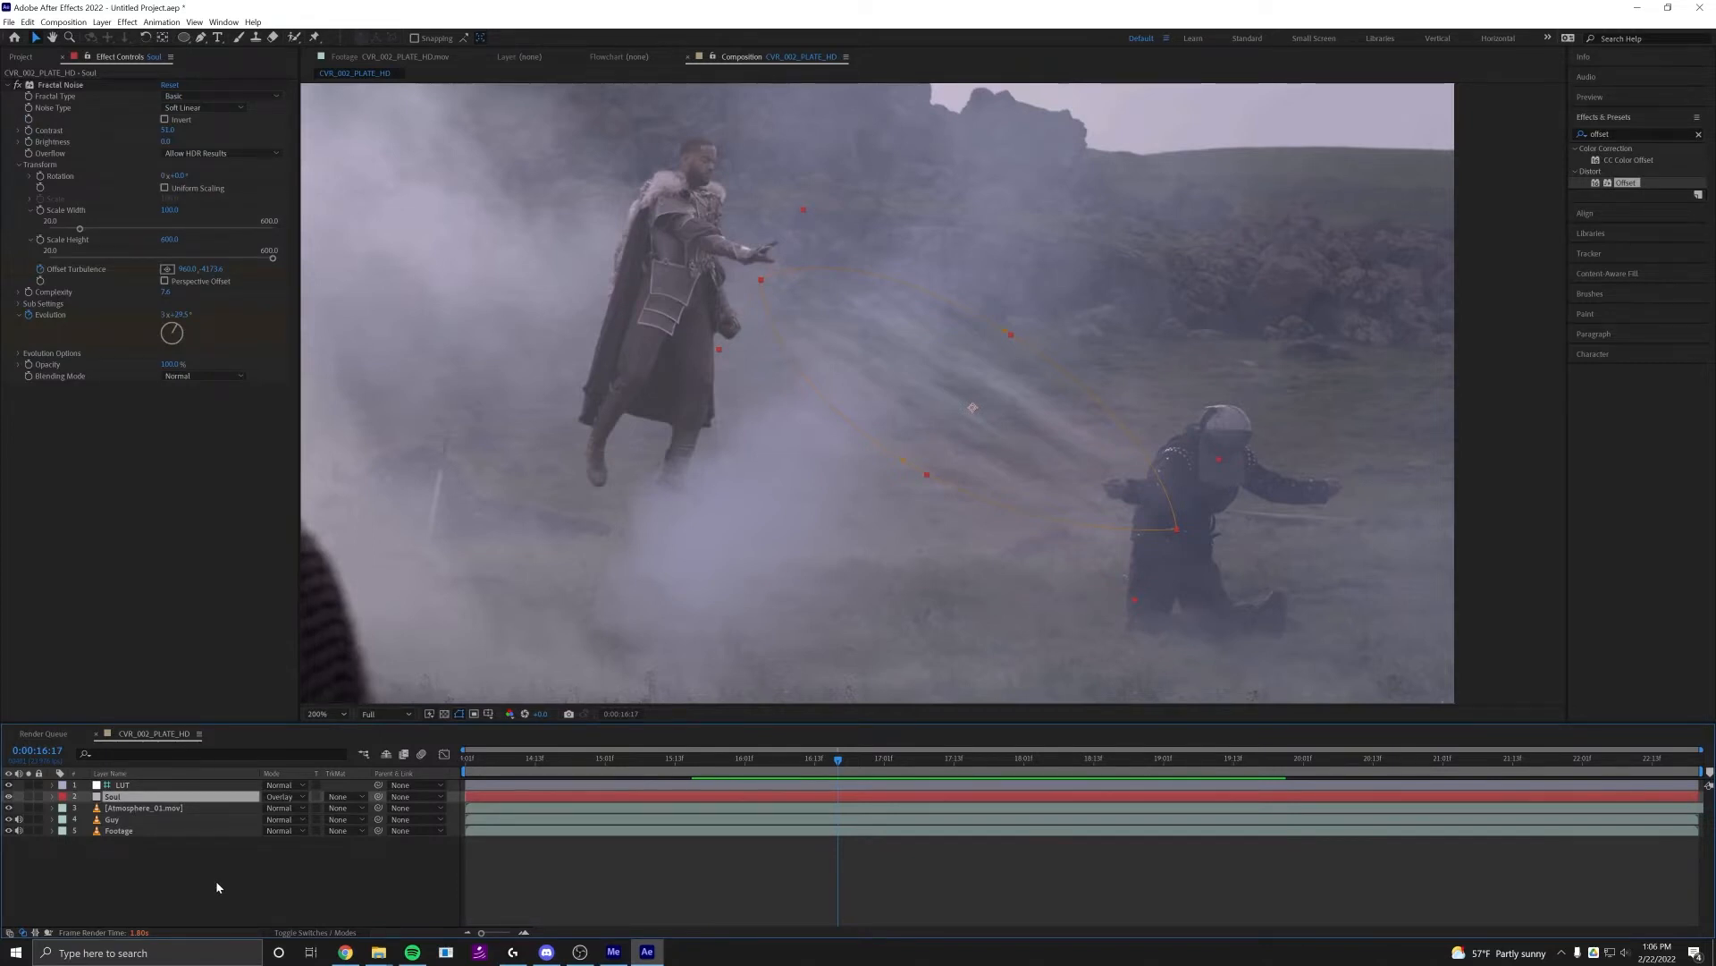
pyautogui.hotkey('ctrl', 'alt', 'y')
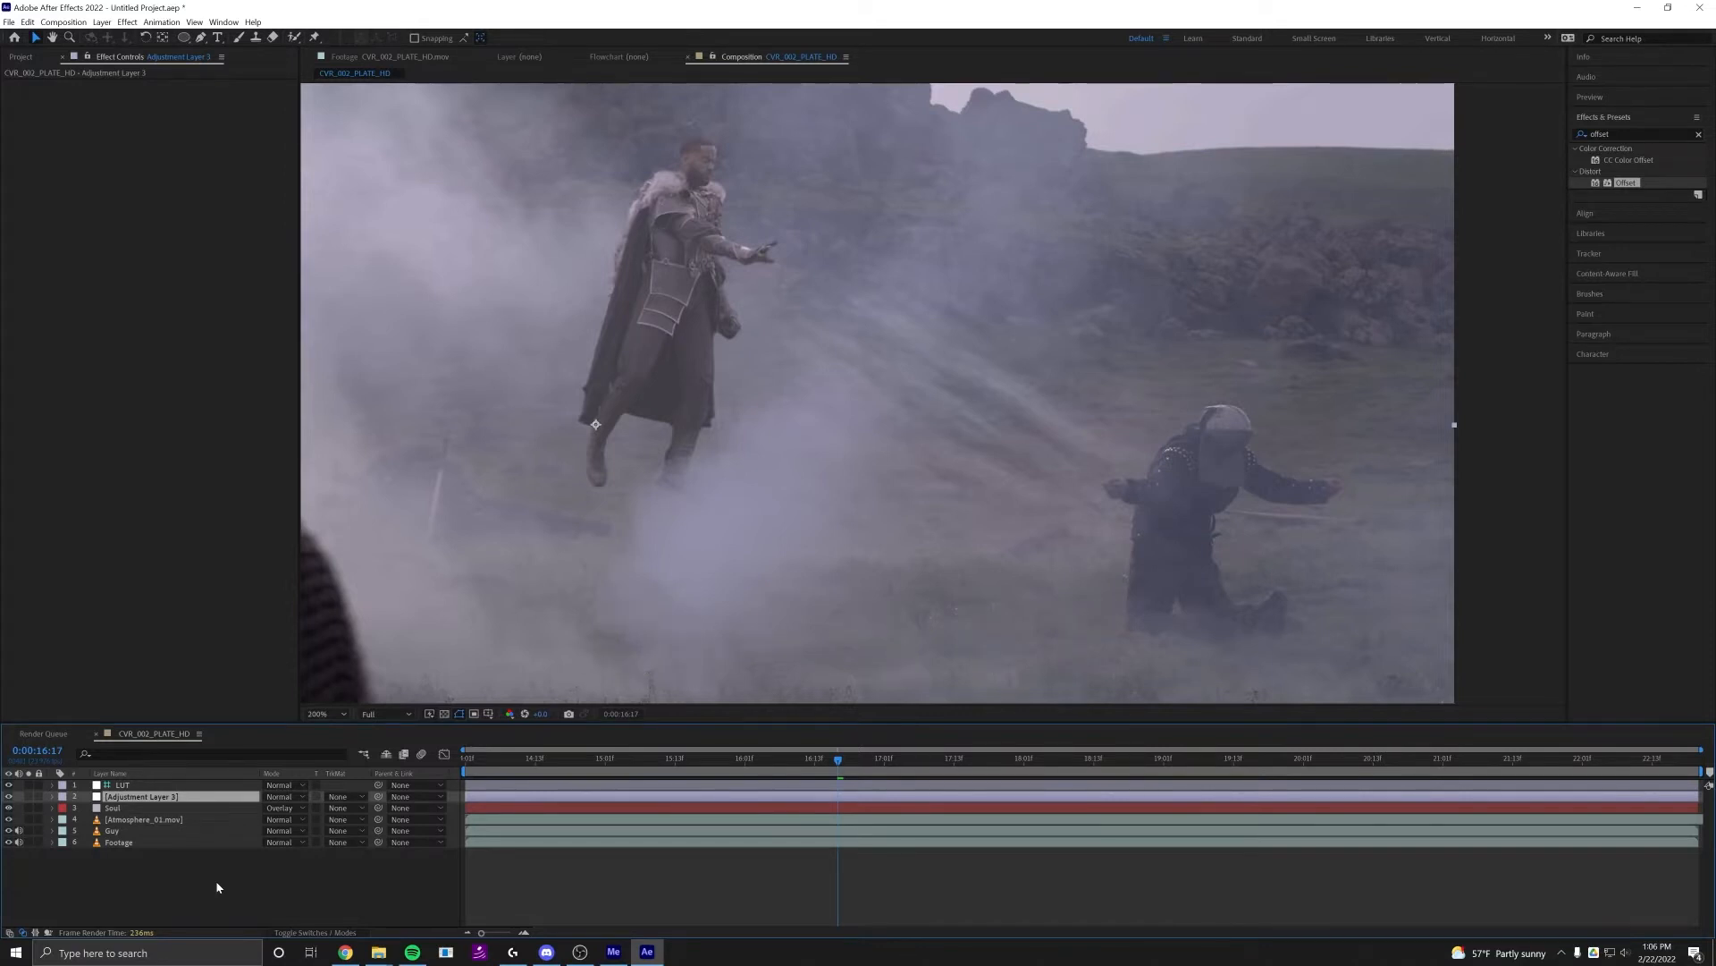
pyautogui.press('Return')
pyautogui.write('Distor')
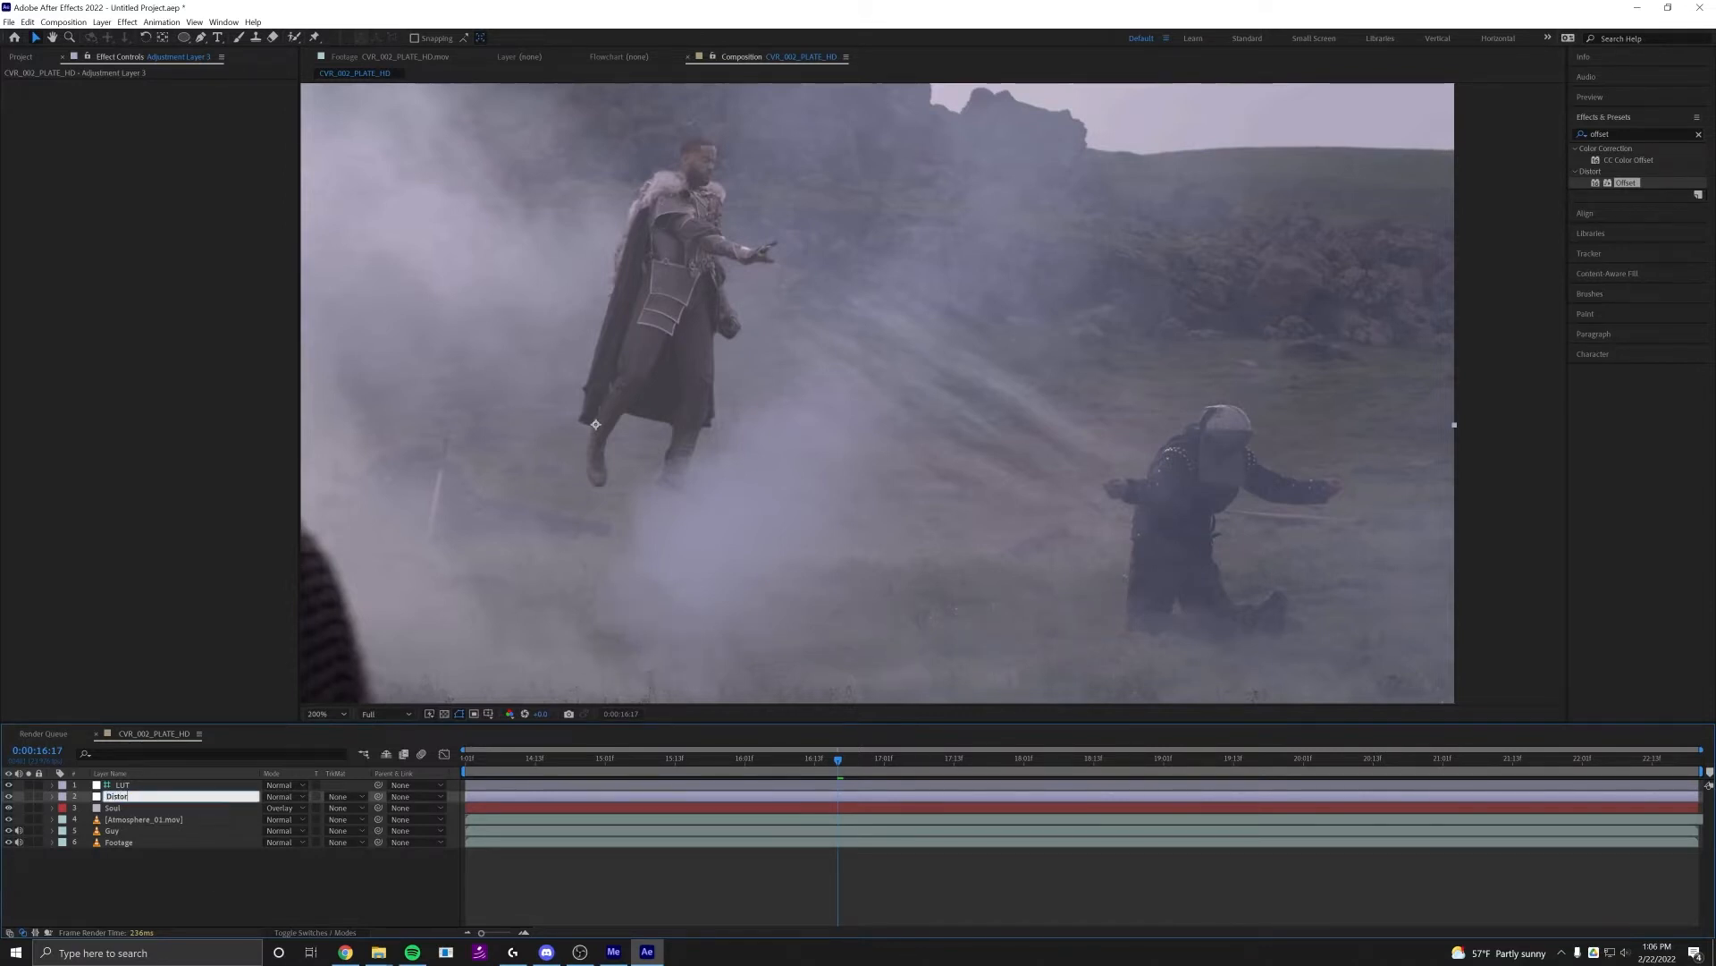
pyautogui.write('tion')
pyautogui.press('Return')
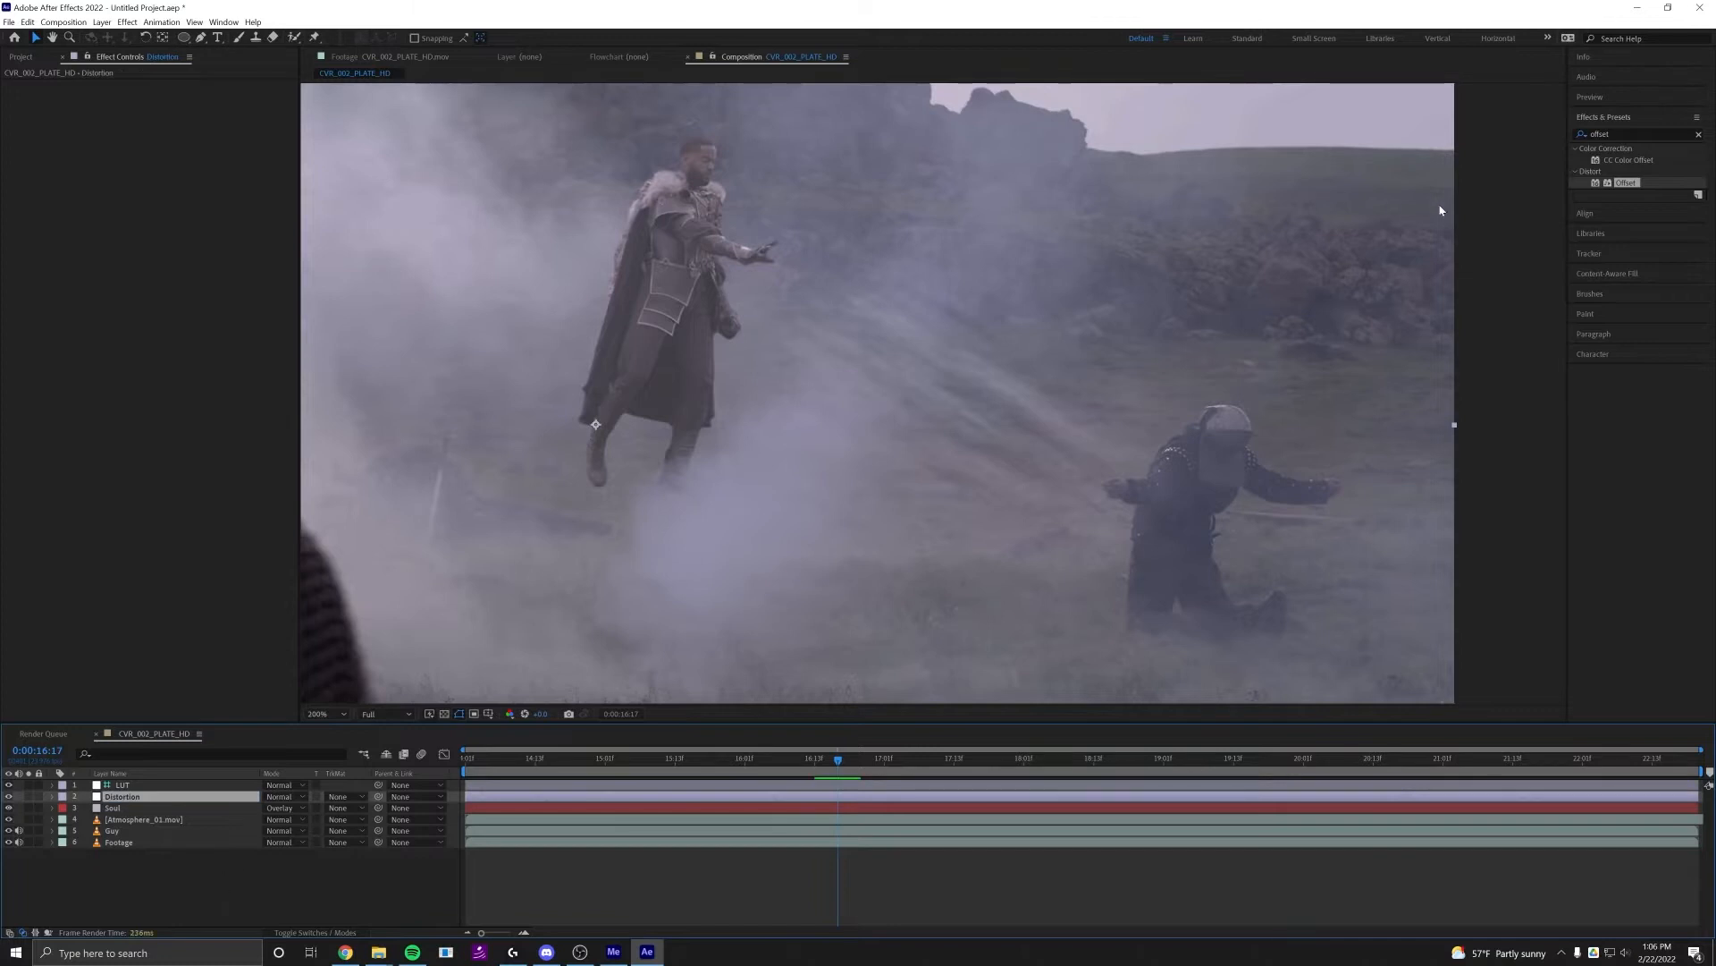
# Find the Displacement Map effect and apply it to the Distortion layer
pyautogui.click(1616, 134)
pyautogui.write('d')
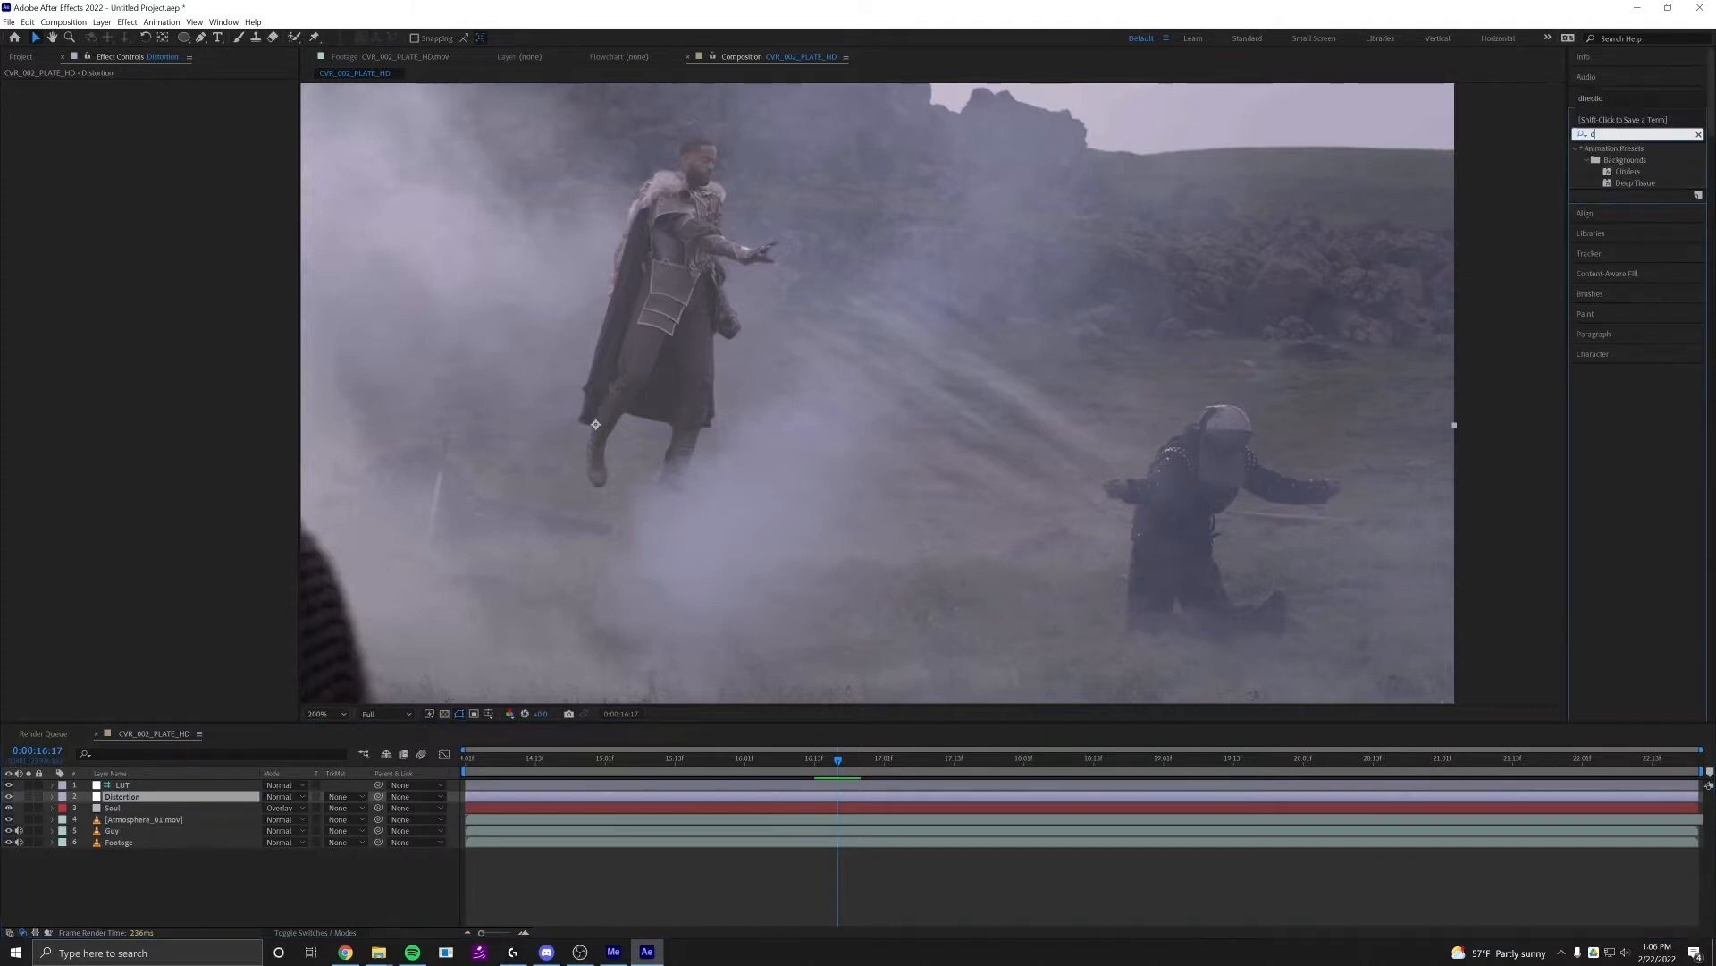
pyautogui.write('isplacemen')
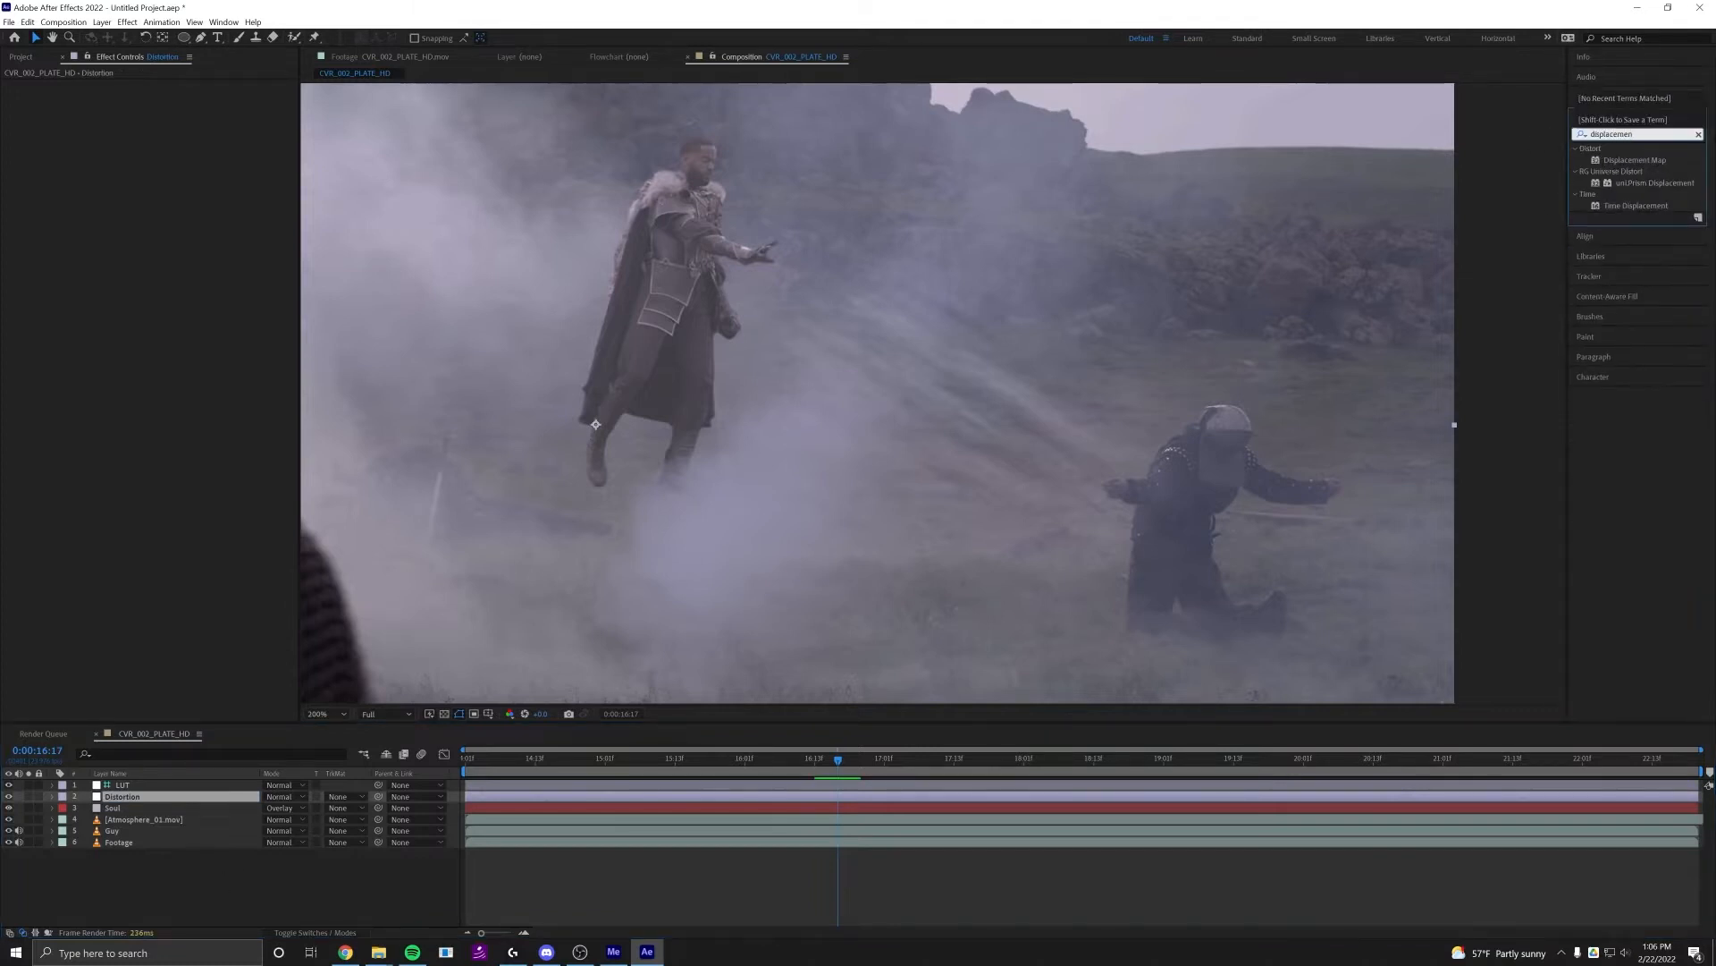
pyautogui.write(' map')
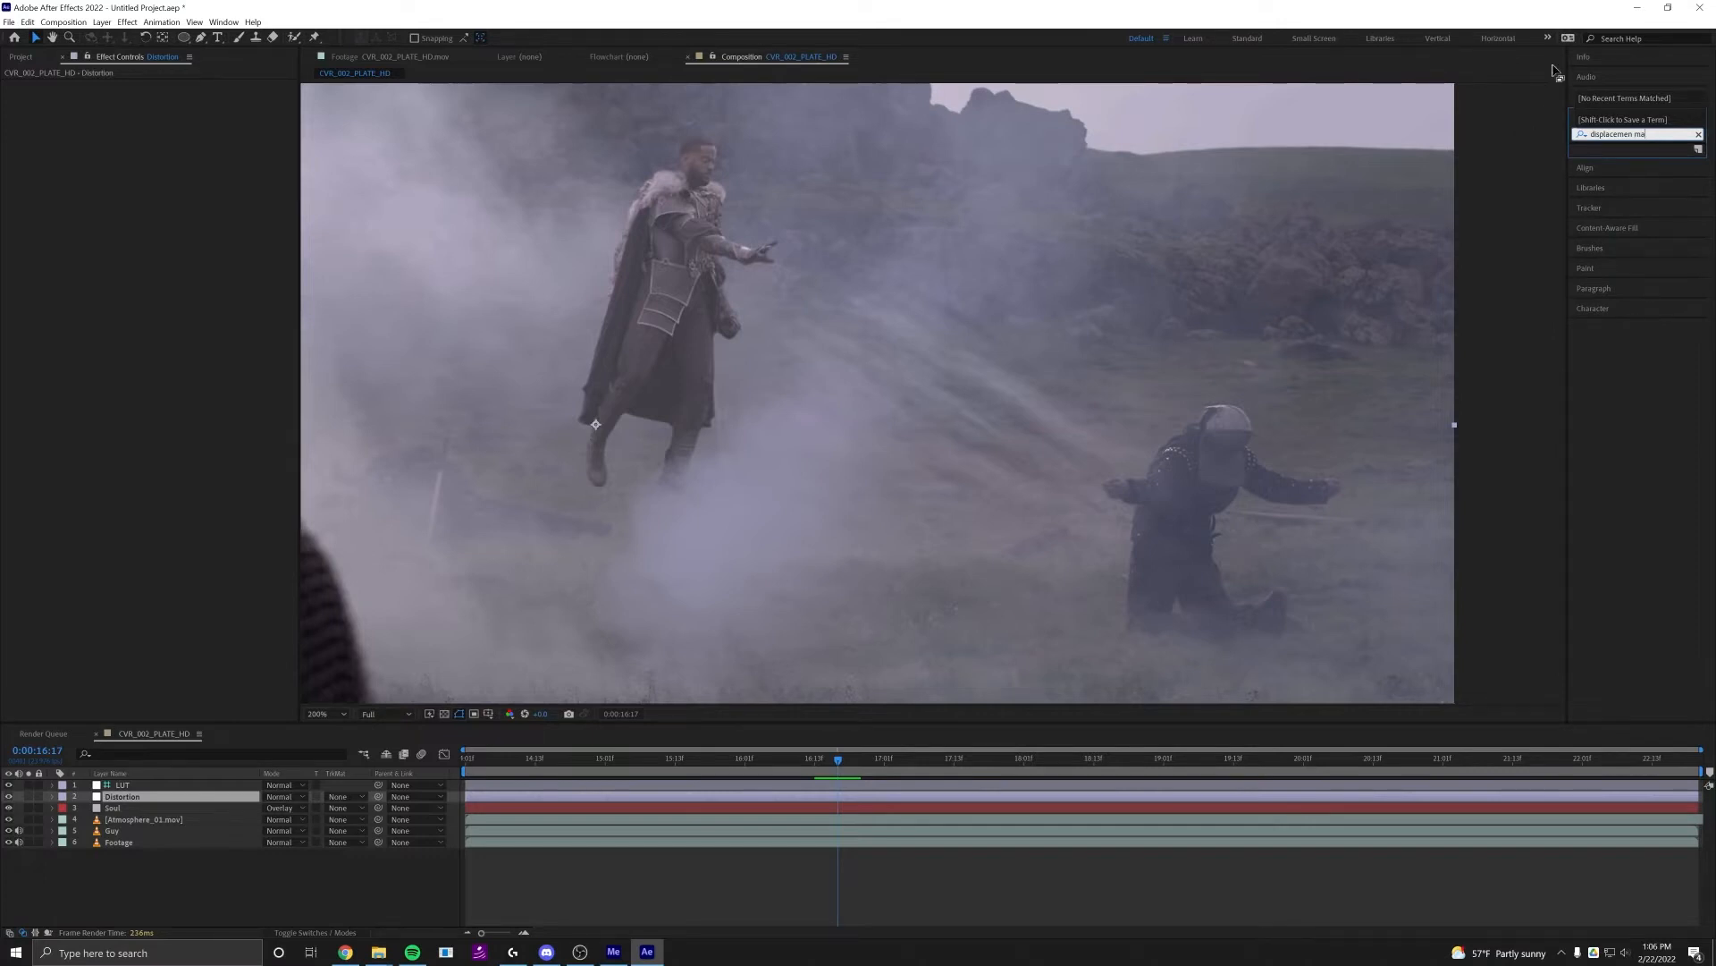
pyautogui.press('BackSpace')
pyautogui.press('BackSpace')
pyautogui.press('BackSpace')
pyautogui.moveTo(1635, 160); pyautogui.dragTo(1329, 796)
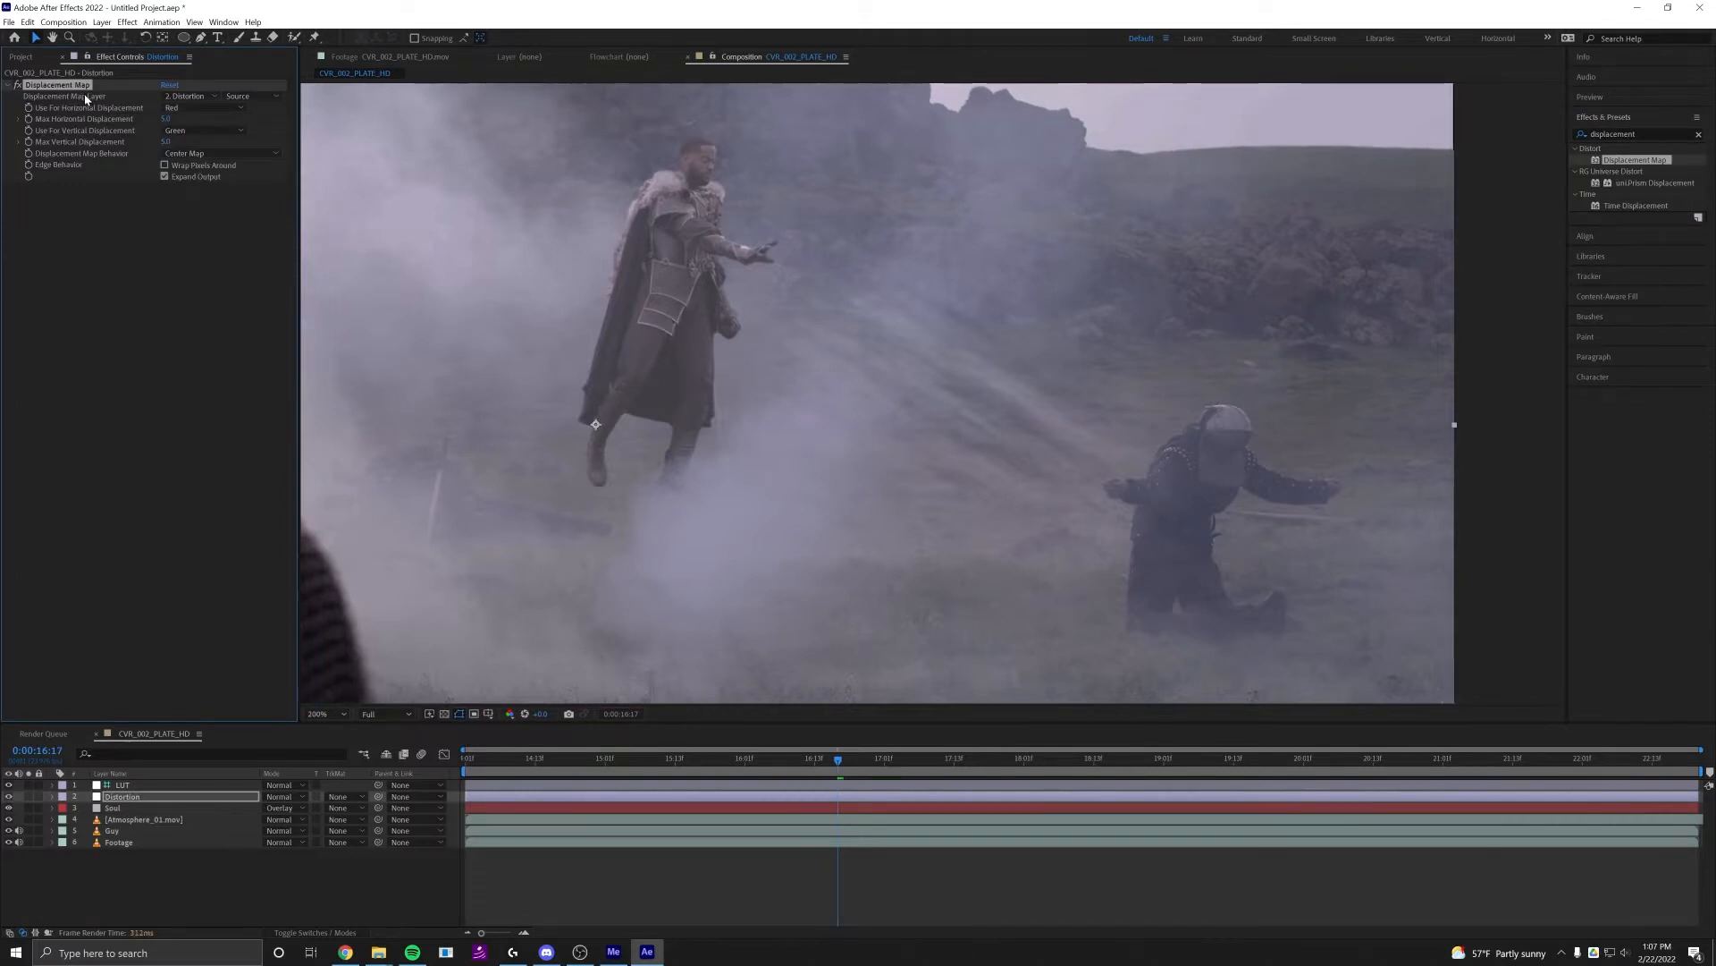
# Use the Soul layer with Effects & Masks as the displacement map and set the maximum horizontal and vertical displacement to 50
pyautogui.click(184, 97)
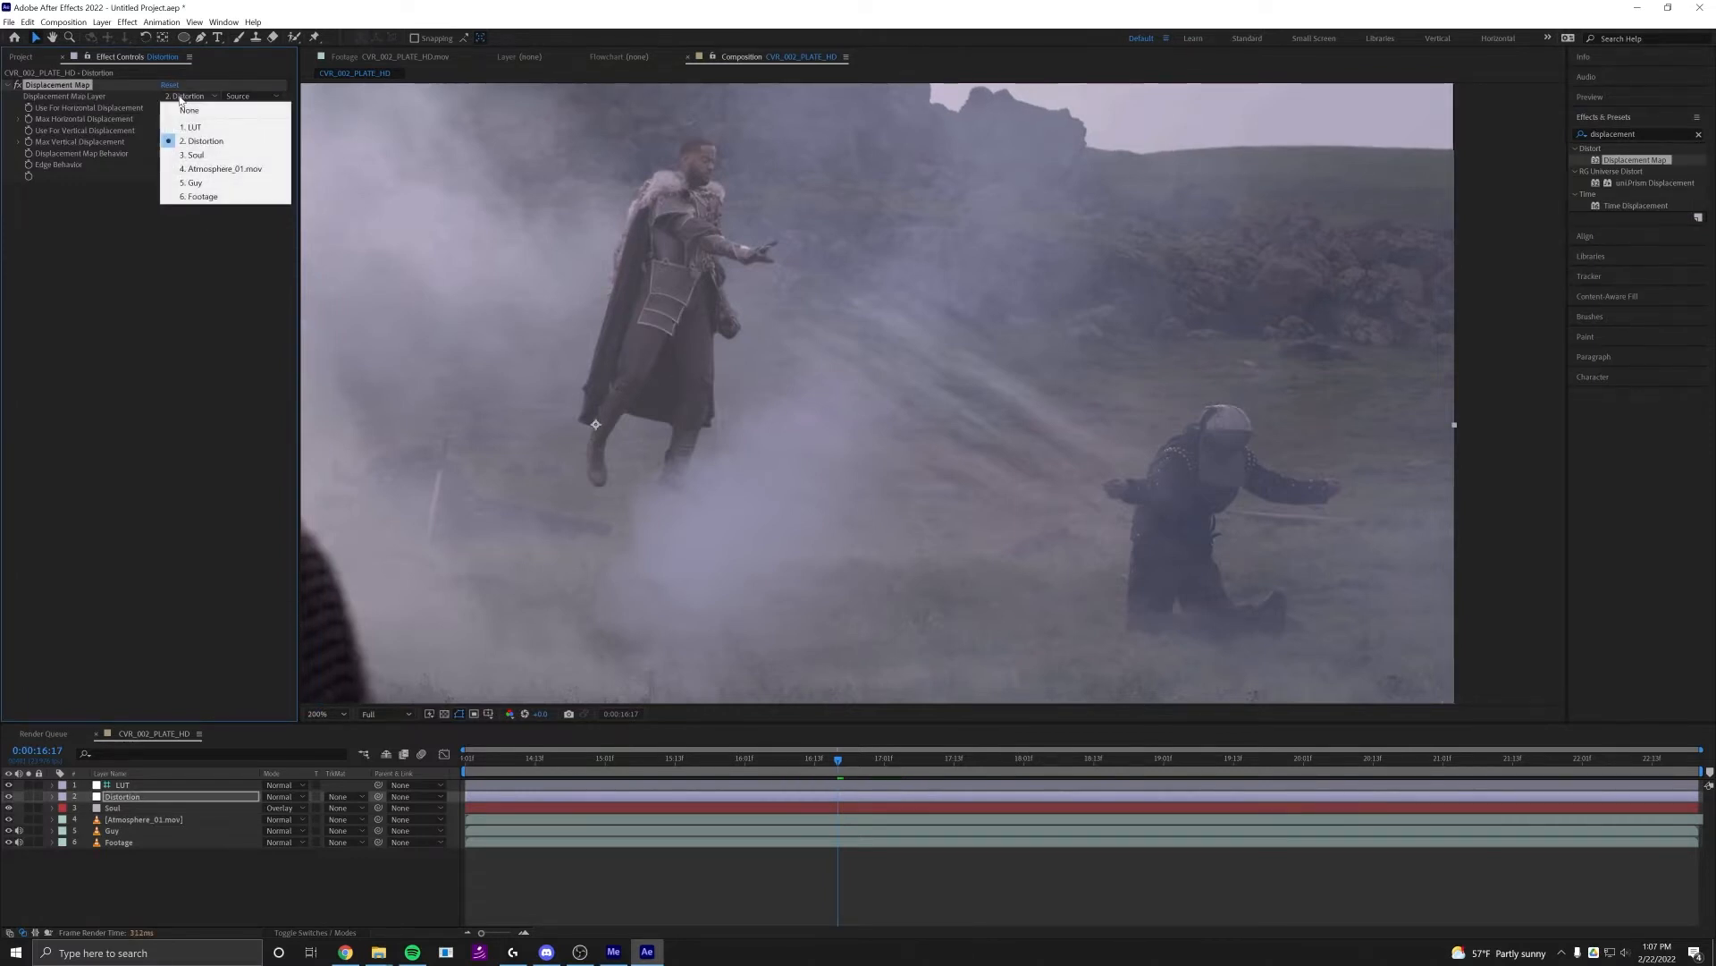
pyautogui.click(197, 154)
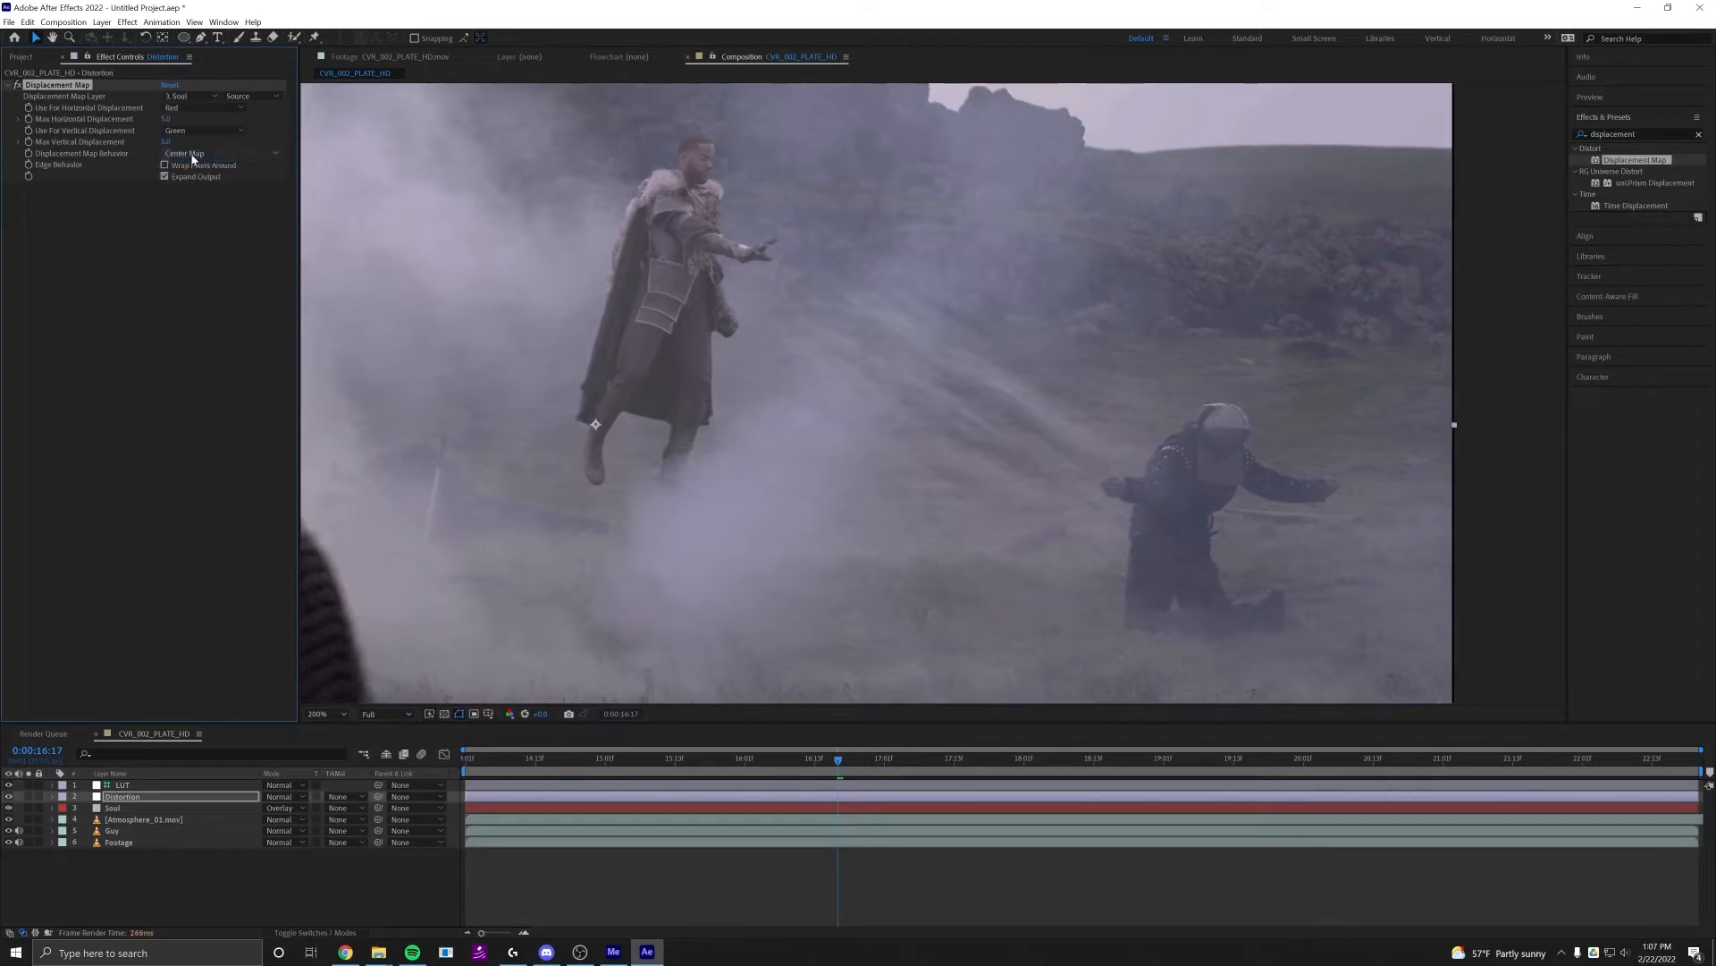
pyautogui.click(243, 97)
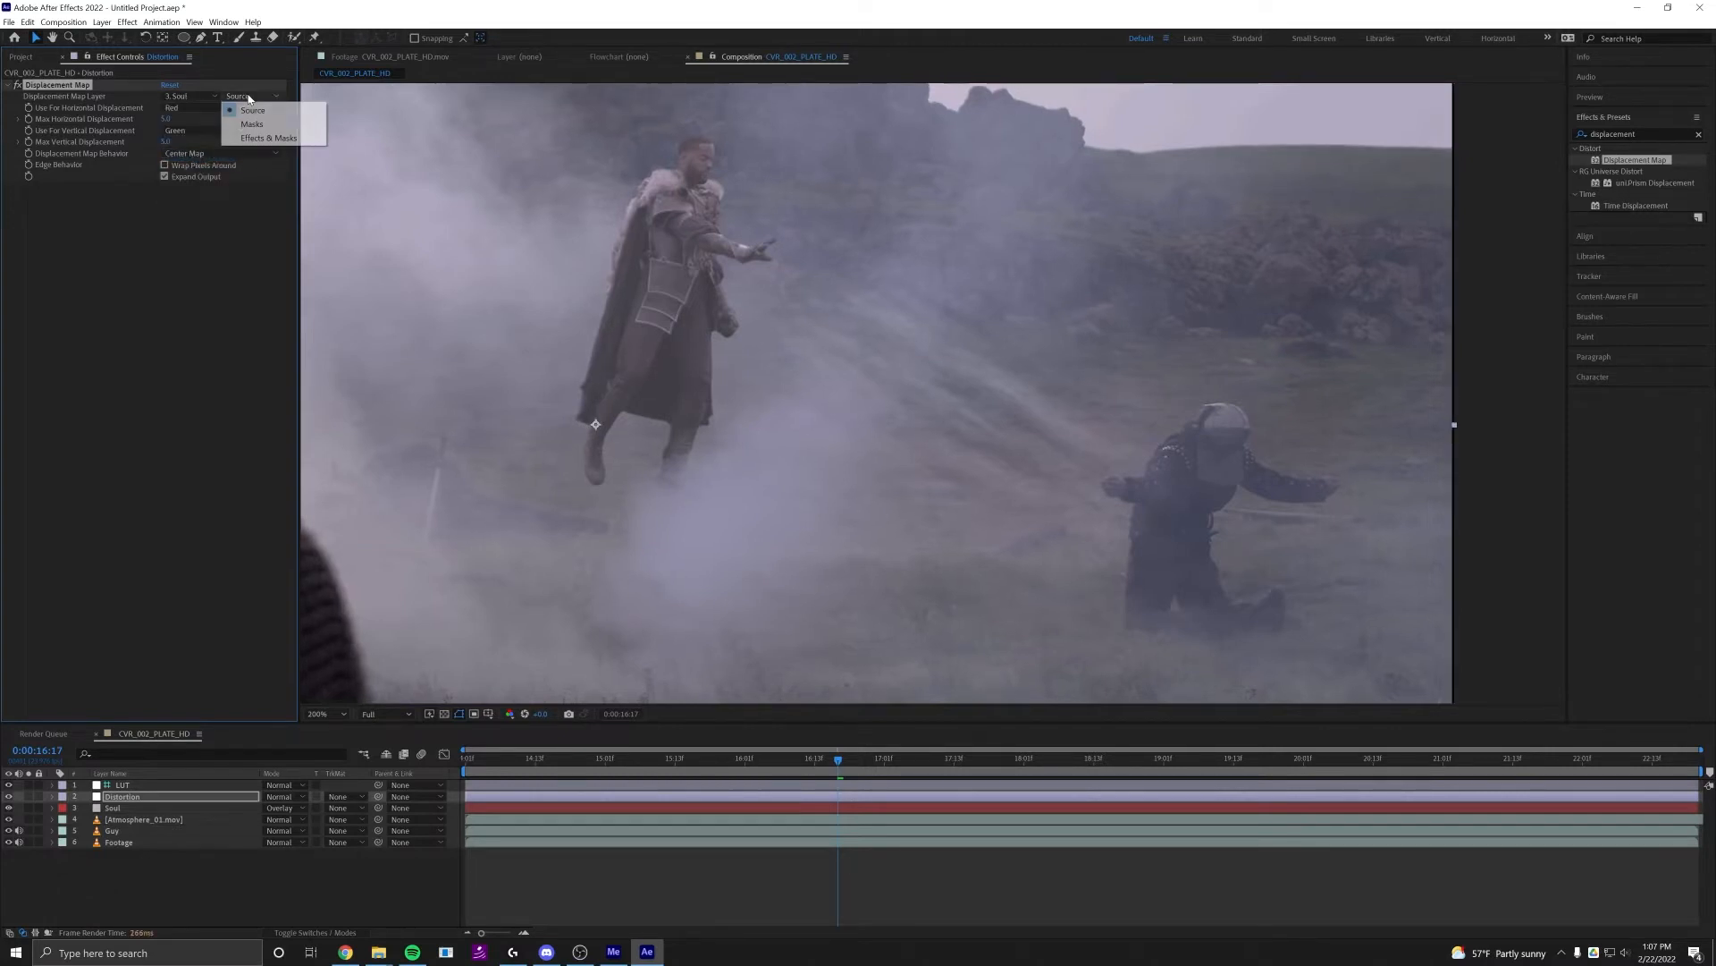
pyautogui.click(252, 138)
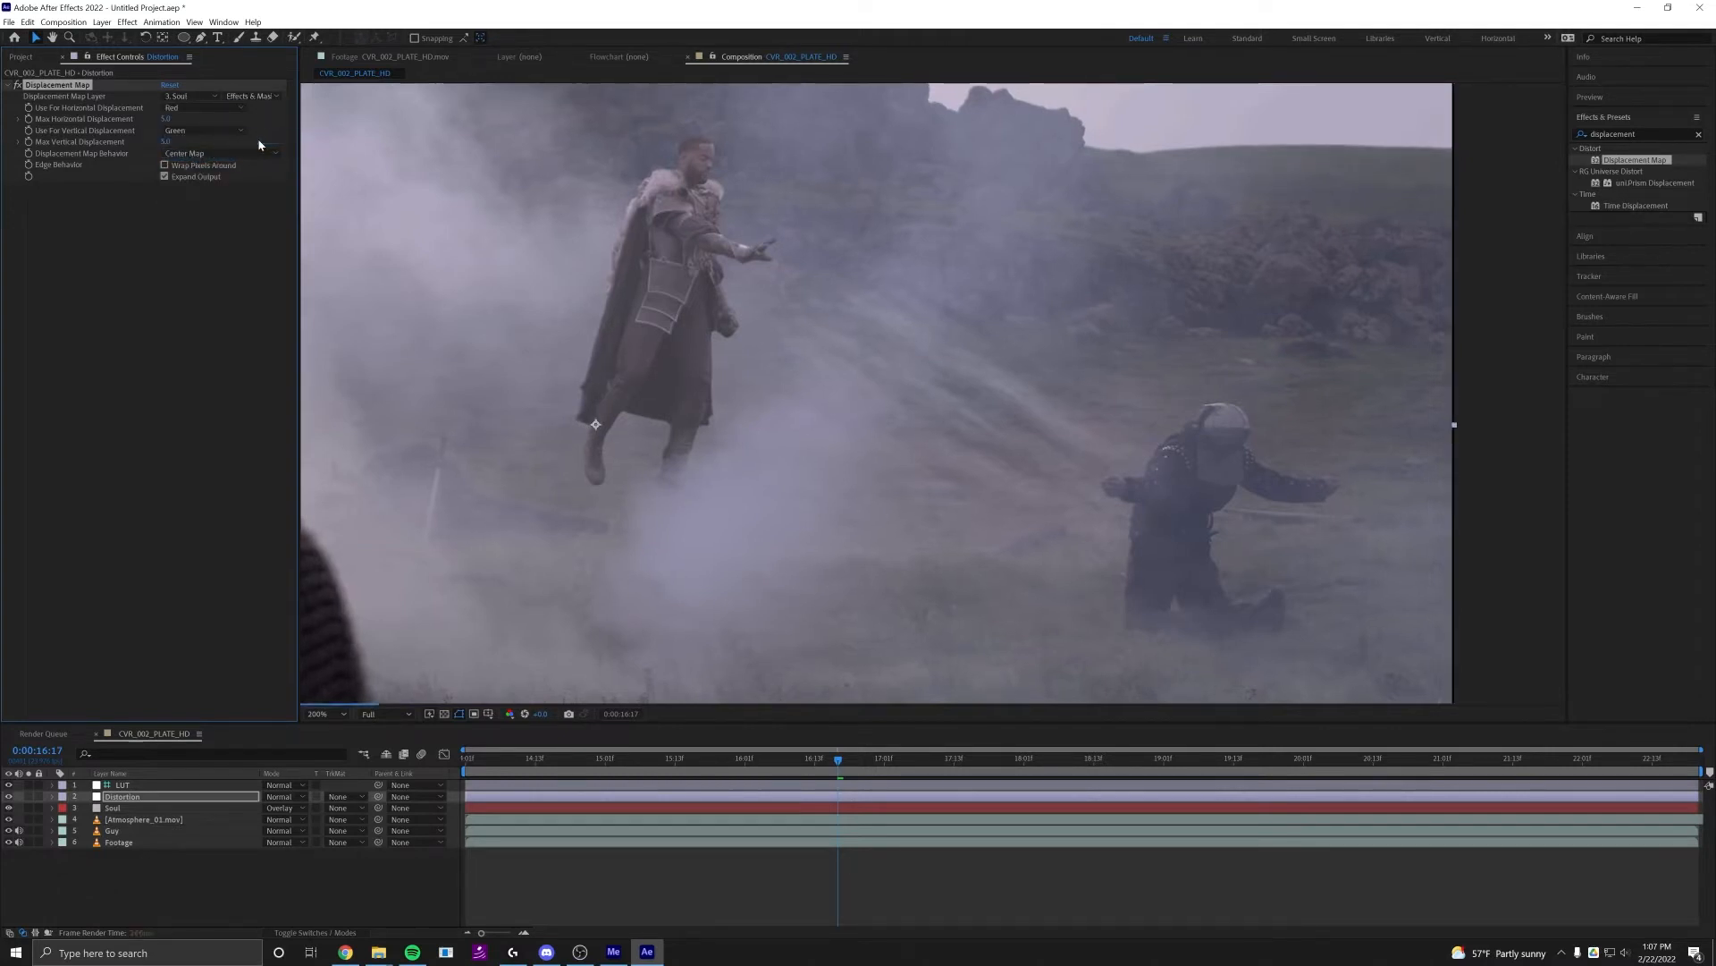
pyautogui.click(165, 119)
pyautogui.write('50')
pyautogui.press('Return')
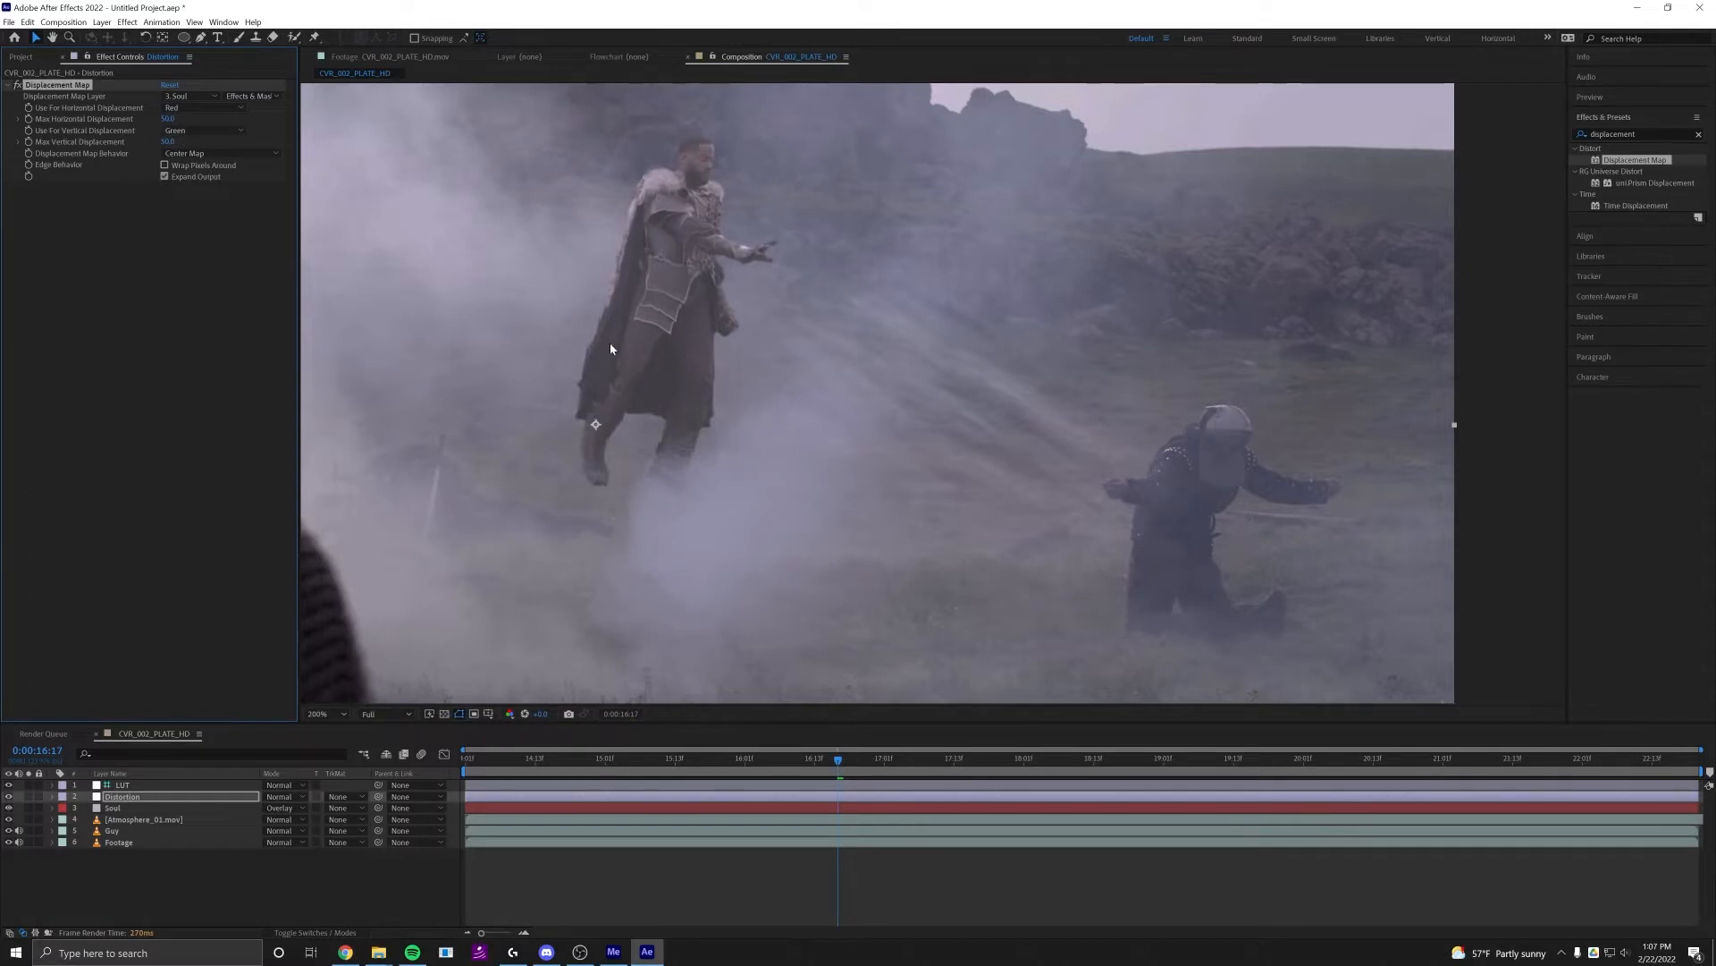
# Compare the shot with the Displacement Map effect switched on and off
pyautogui.scroll(-2, 790, 361)
pyautogui.scroll(2, 759, 352)
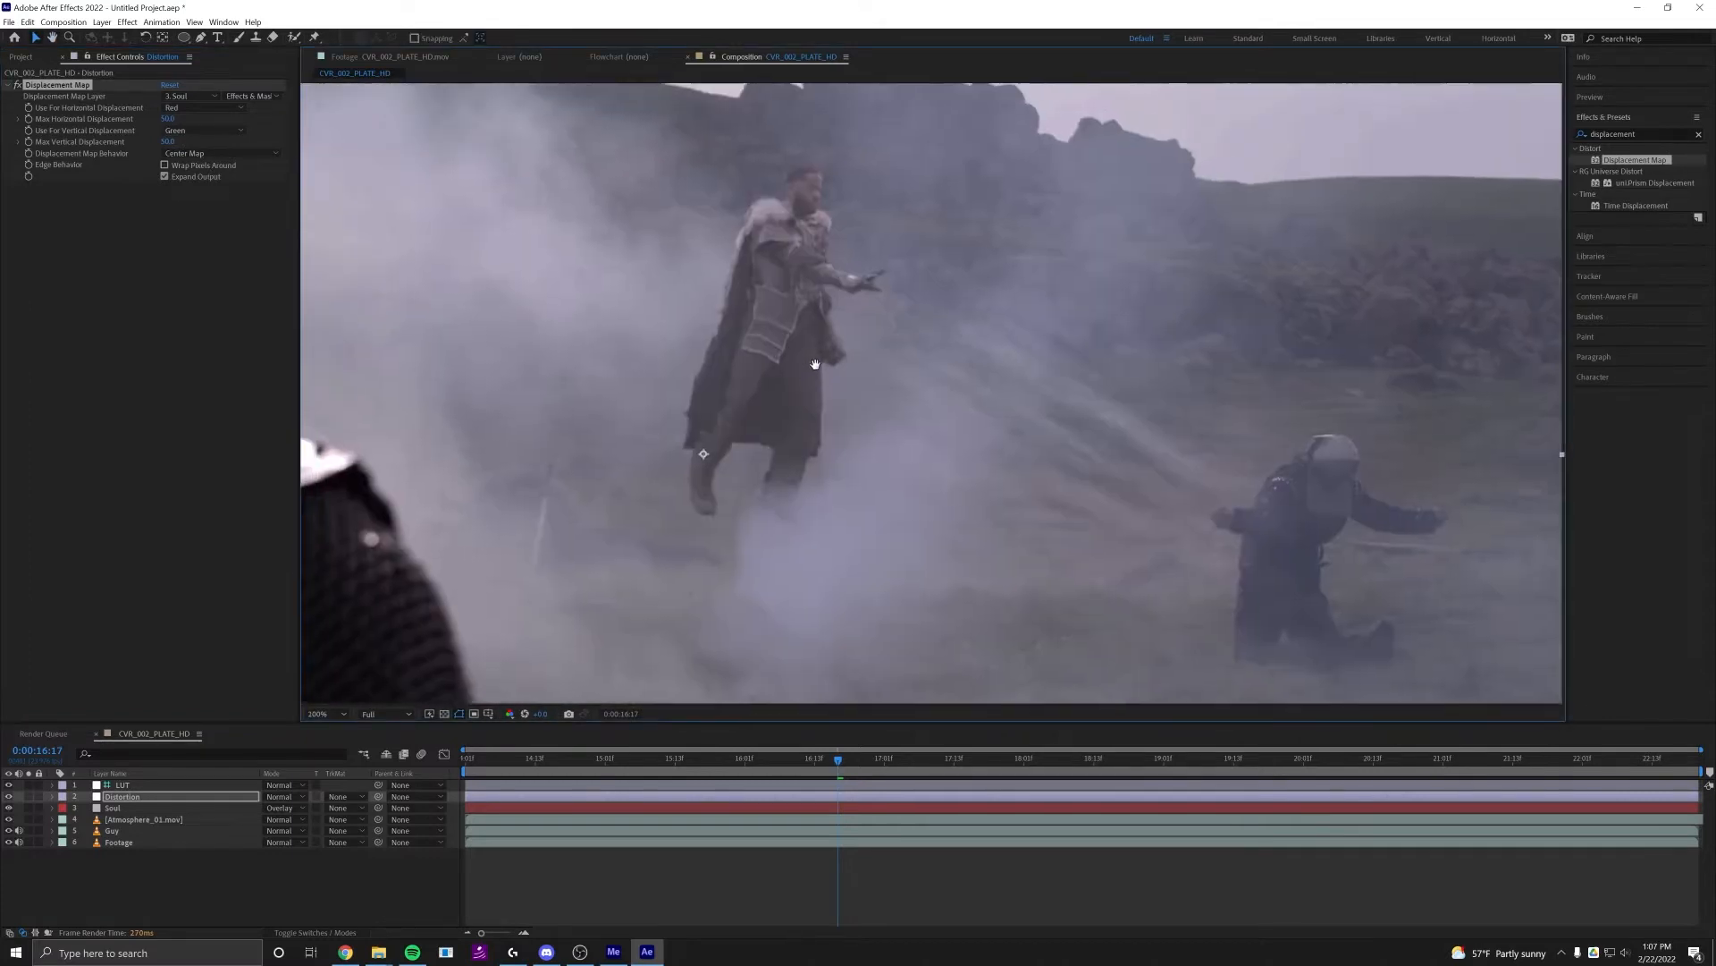
pyautogui.click(20, 86)
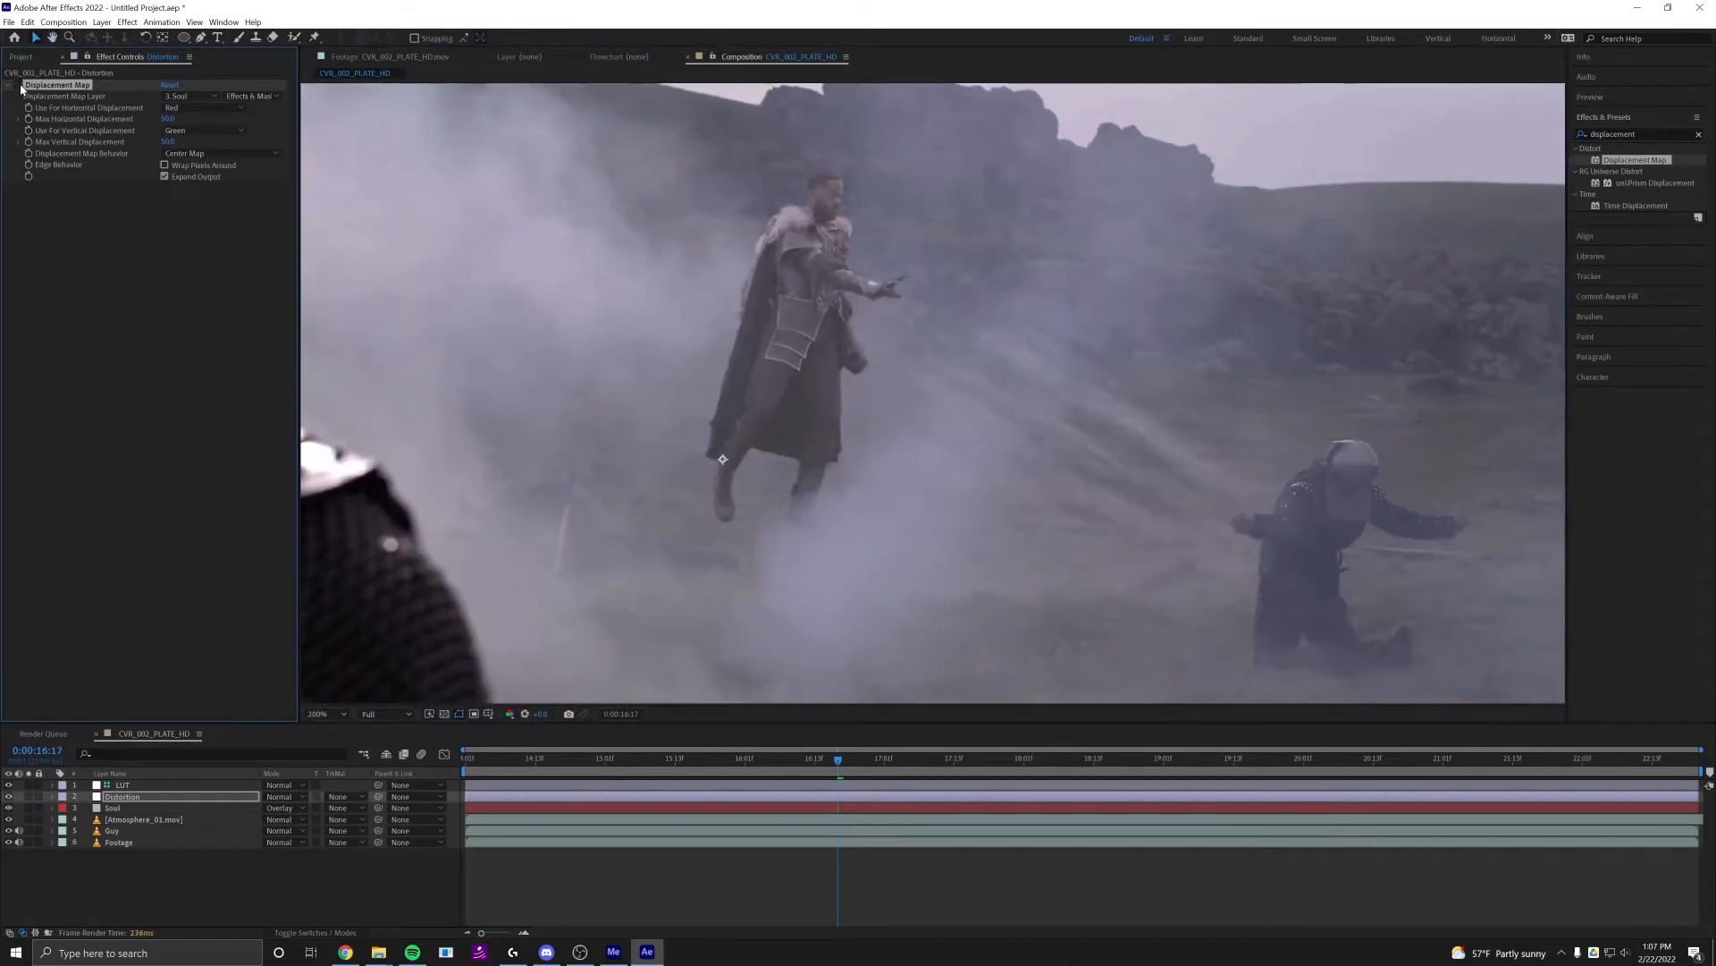
pyautogui.click(20, 86)
pyautogui.click(19, 85)
pyautogui.click(19, 87)
pyautogui.click(20, 87)
pyautogui.click(20, 86)
pyautogui.click(20, 87)
pyautogui.click(19, 87)
pyautogui.click(19, 86)
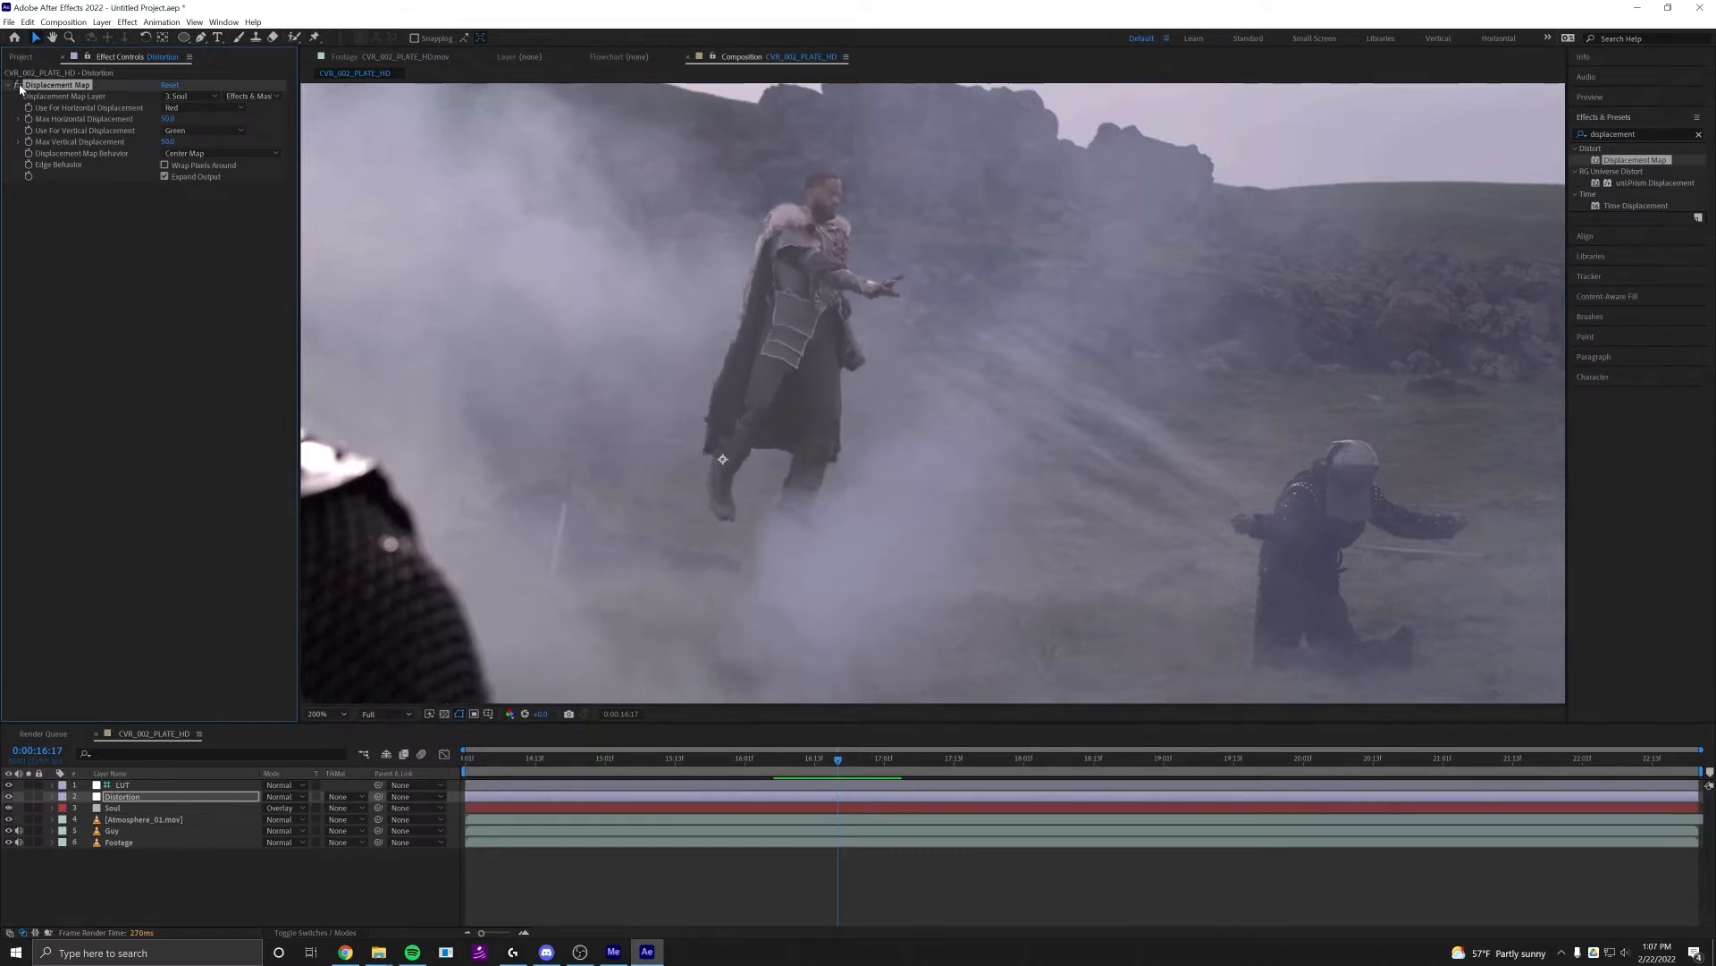
pyautogui.click(20, 87)
pyautogui.click(20, 86)
pyautogui.scroll(-2, 636, 356)
pyautogui.moveTo(637, 350); pyautogui.dragTo(673, 322)
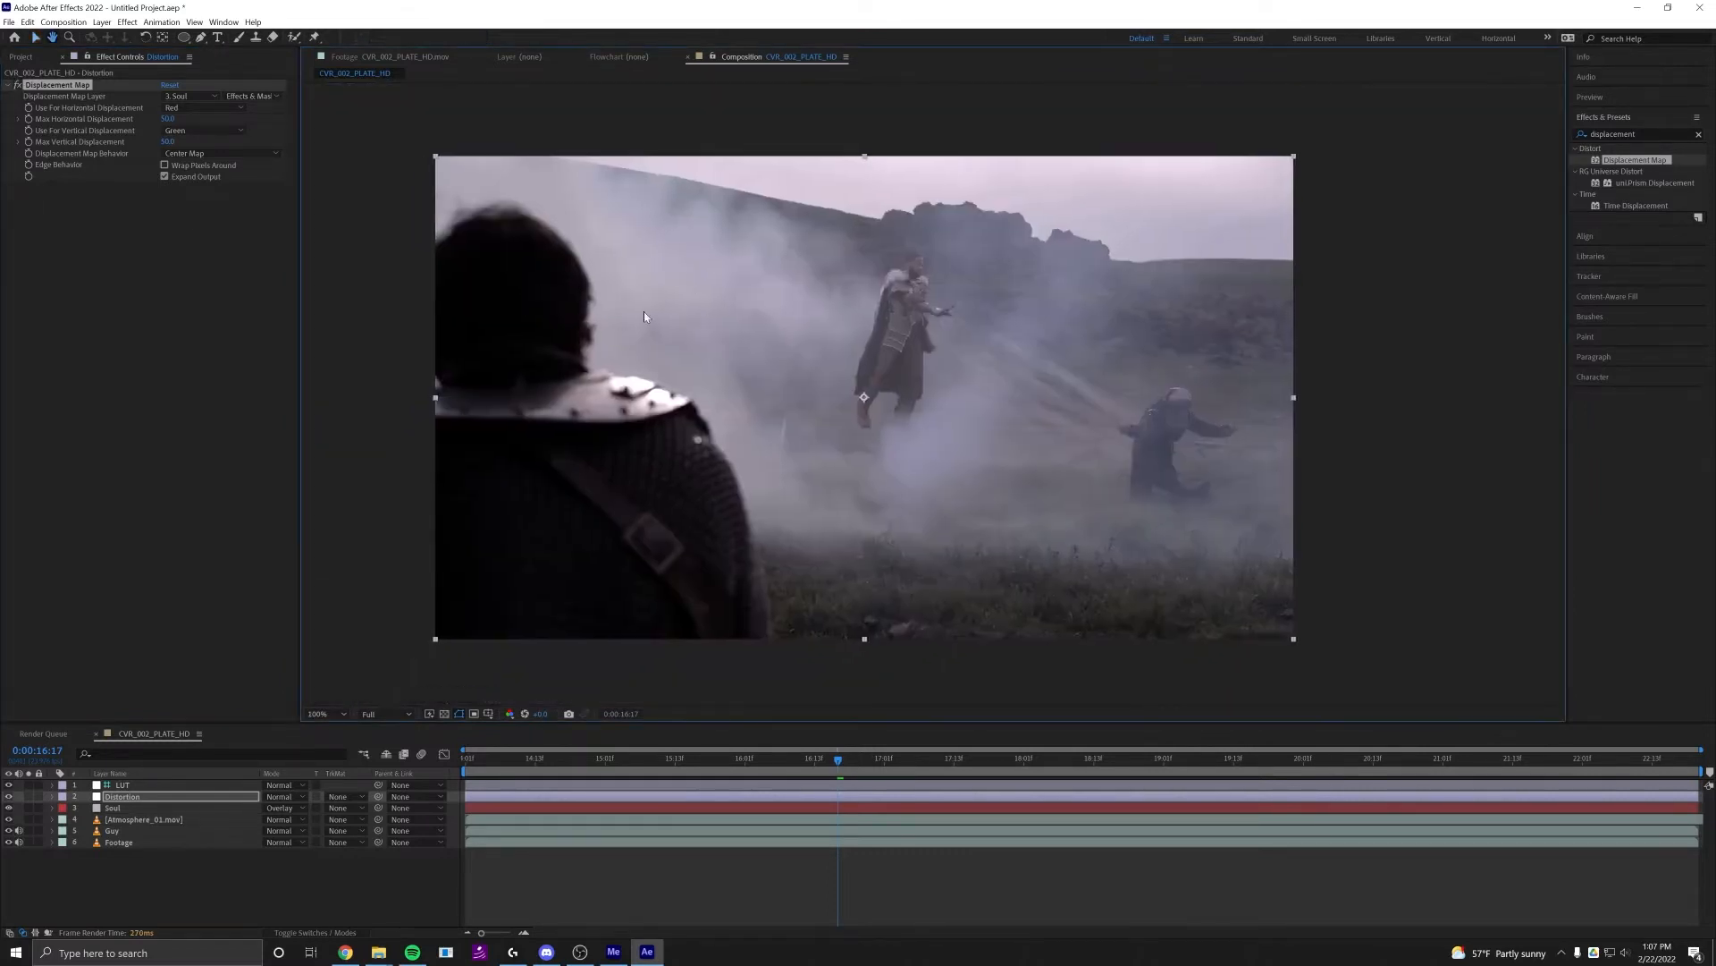
# Pre-compose the Soul layer as a composition named Soul, moving all attributes into it
pyautogui.click(146, 808)
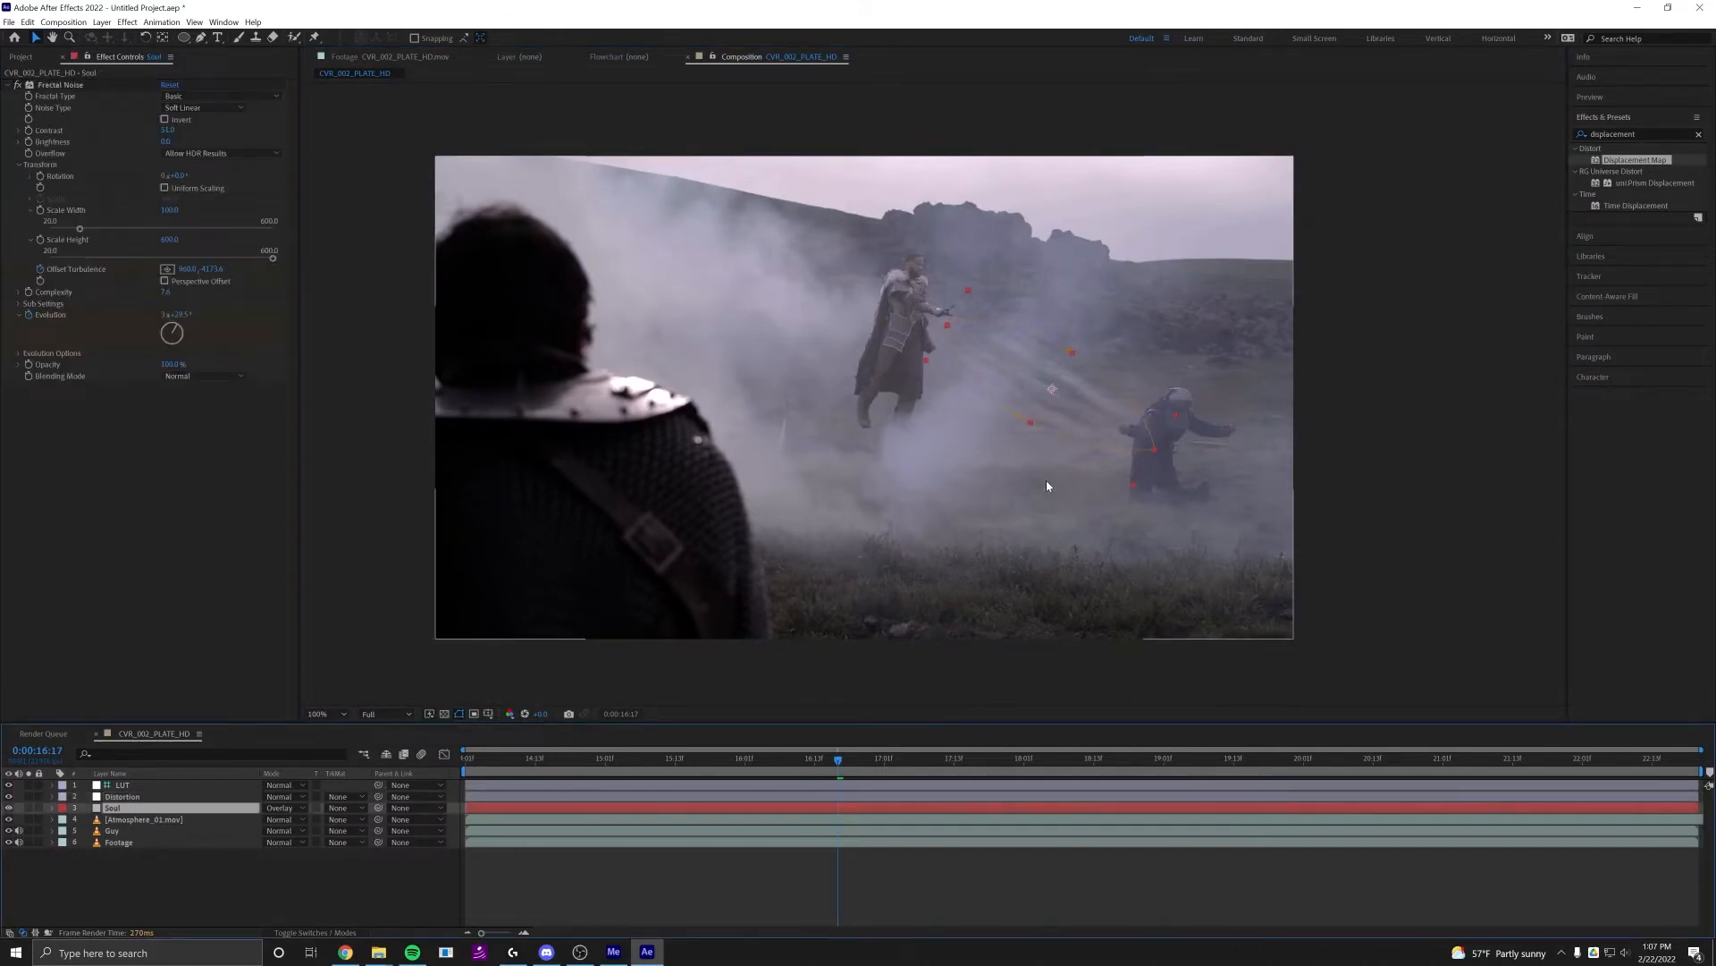
pyautogui.scroll(2, 1046, 480)
pyautogui.click(143, 797)
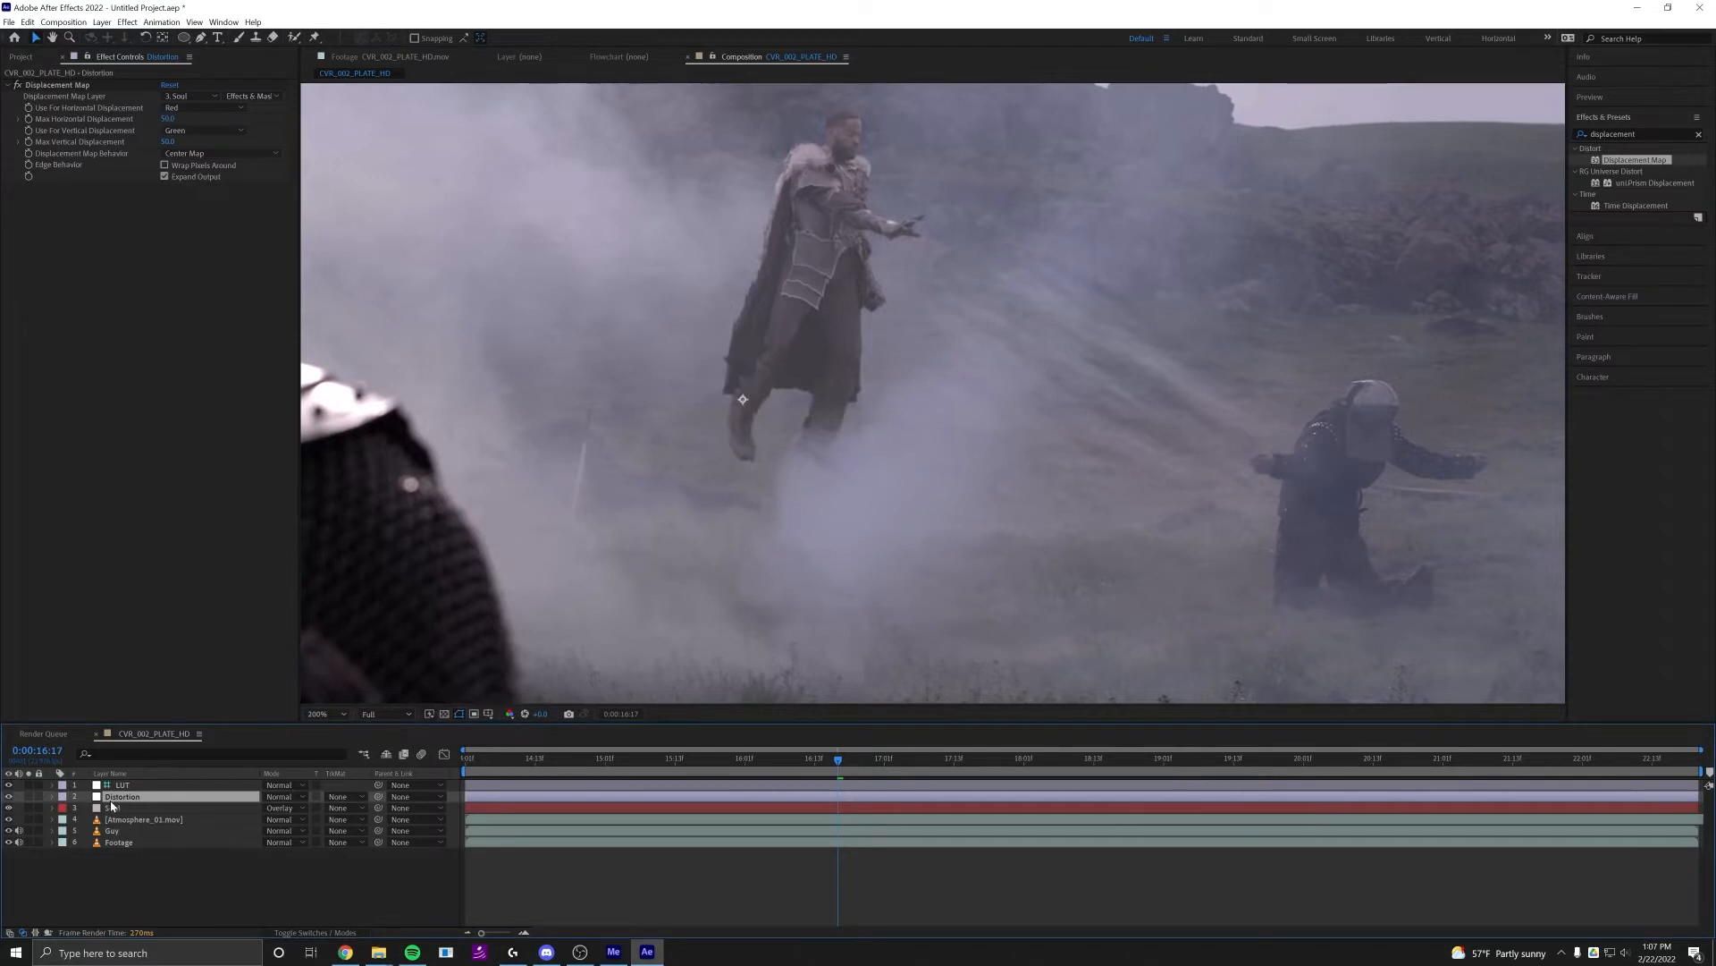
pyautogui.click(117, 810)
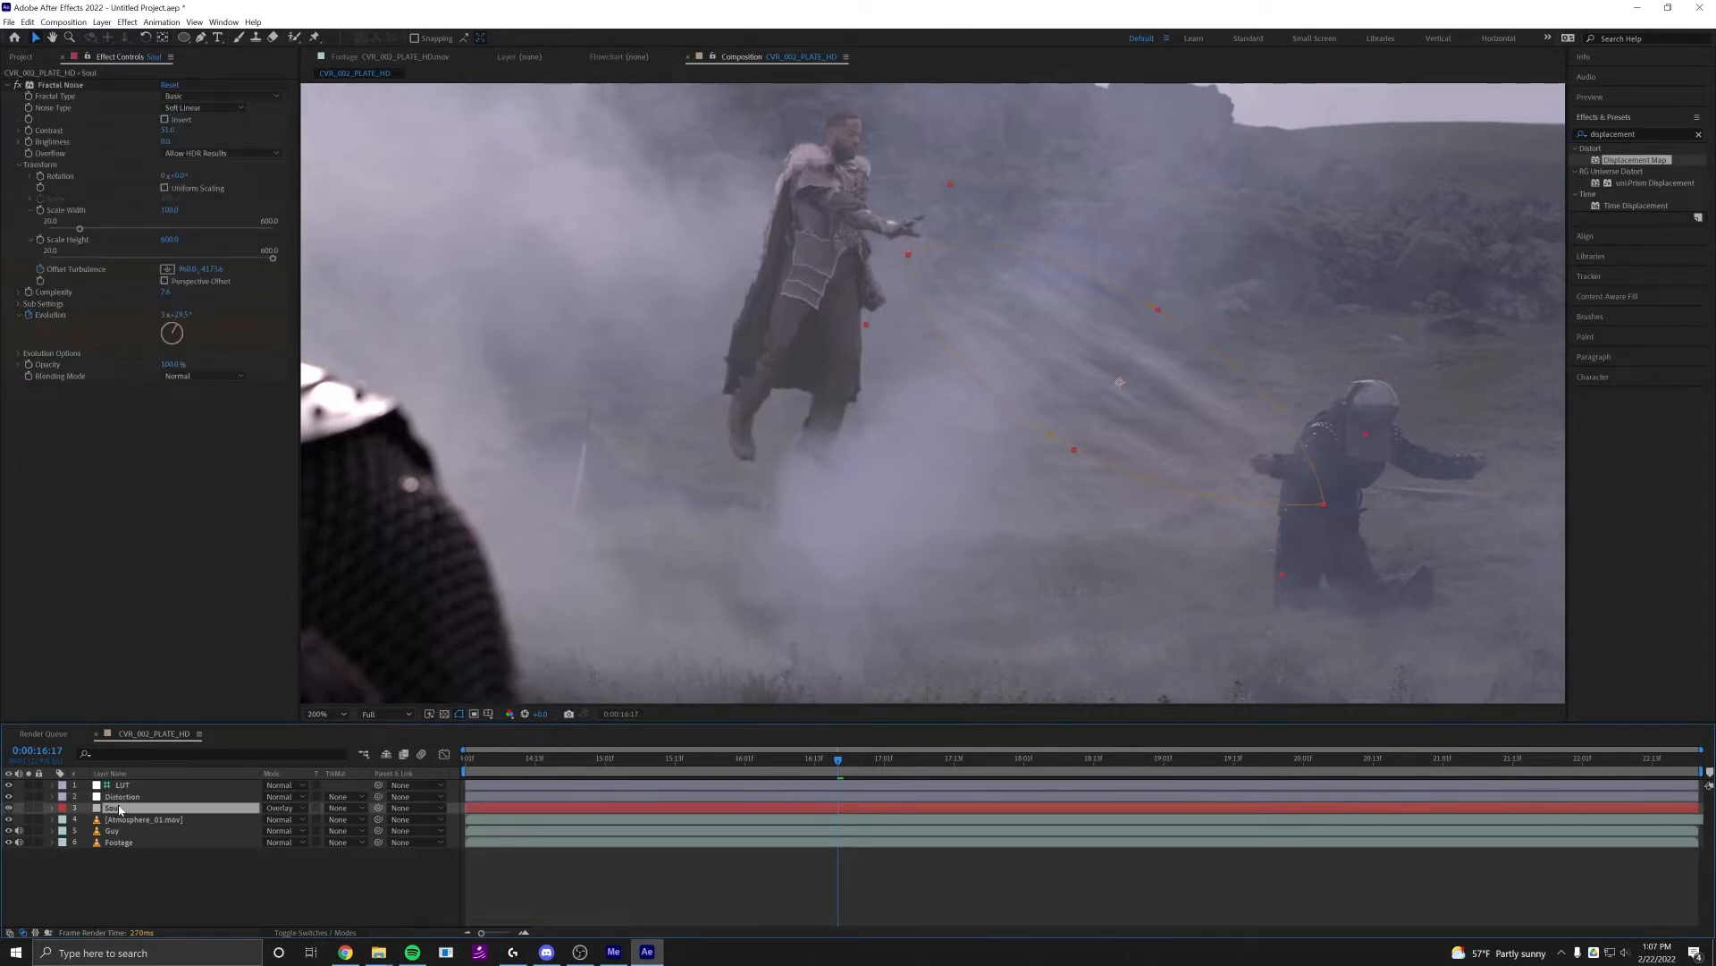
pyautogui.hotkey('ctrl', 'shift', 'c')
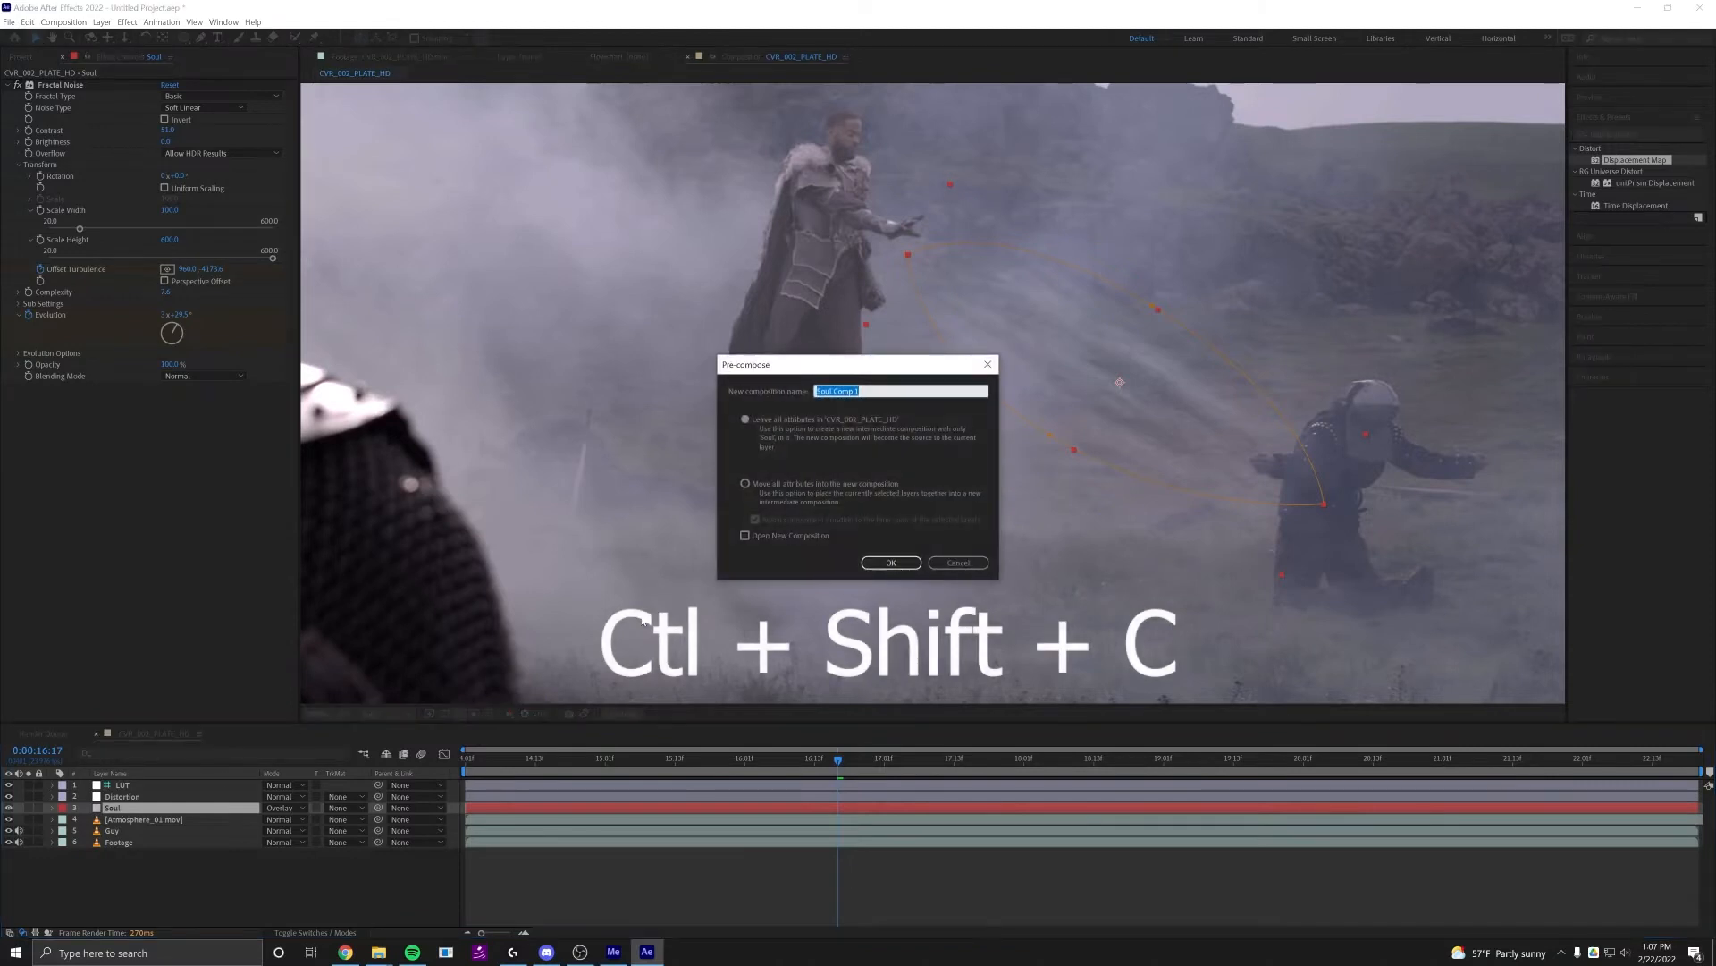
pyautogui.click(753, 484)
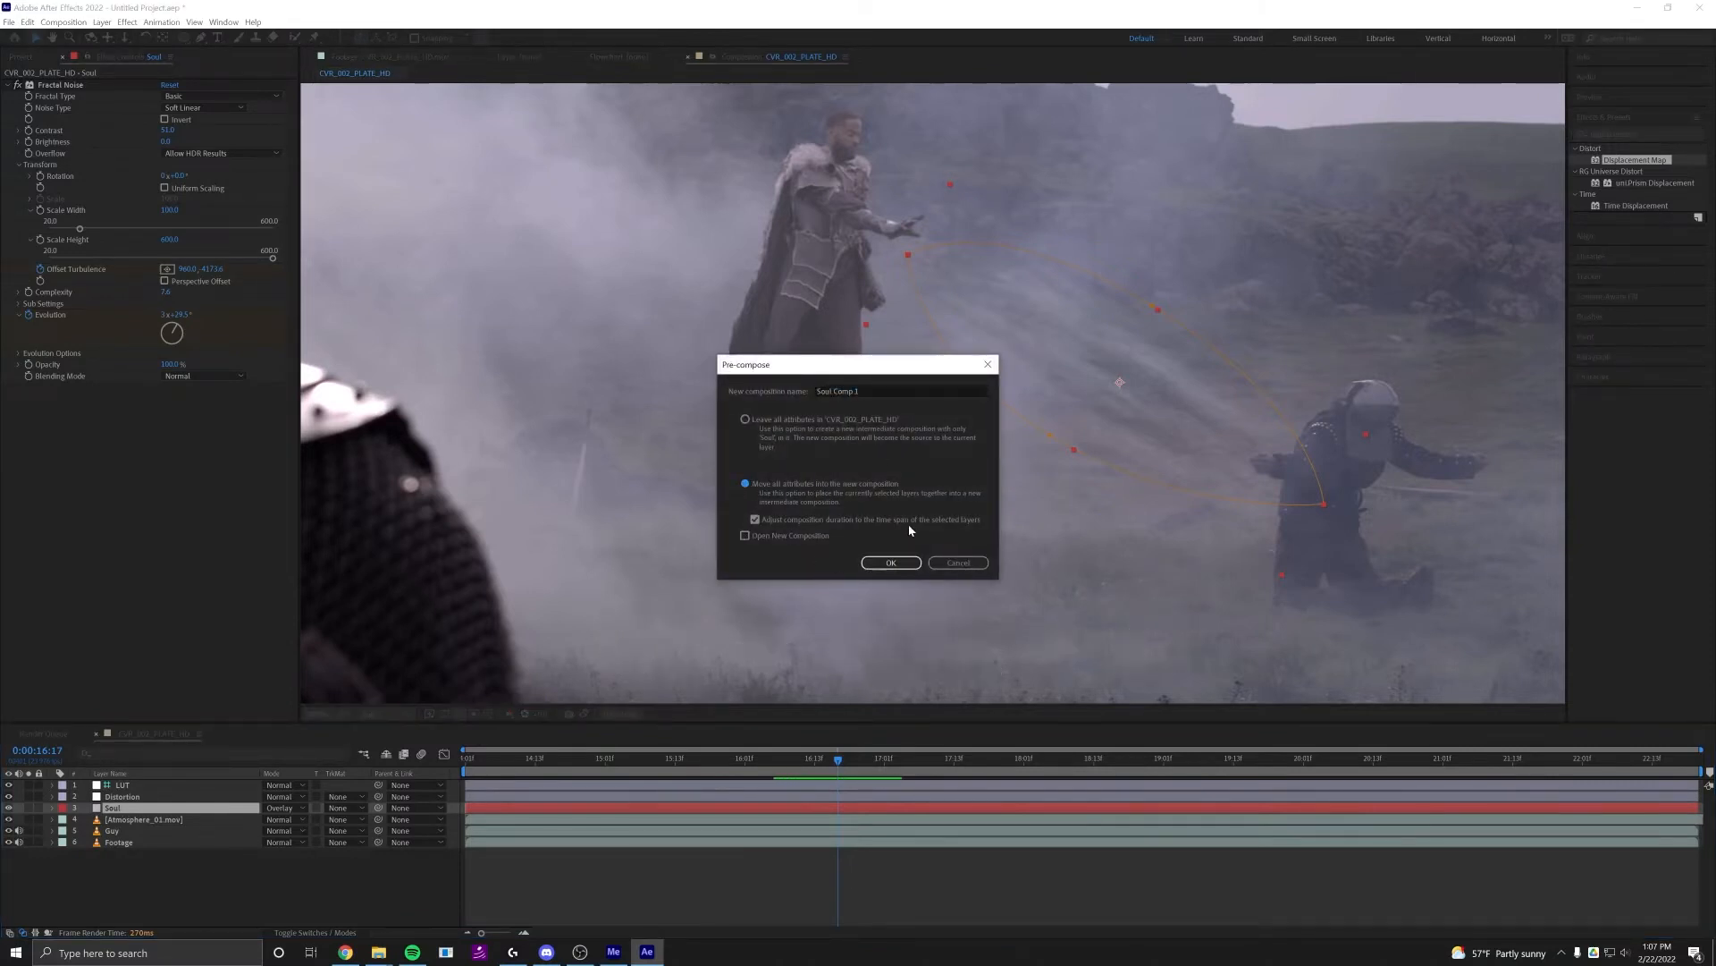
pyautogui.moveTo(832, 393); pyautogui.dragTo(908, 393)
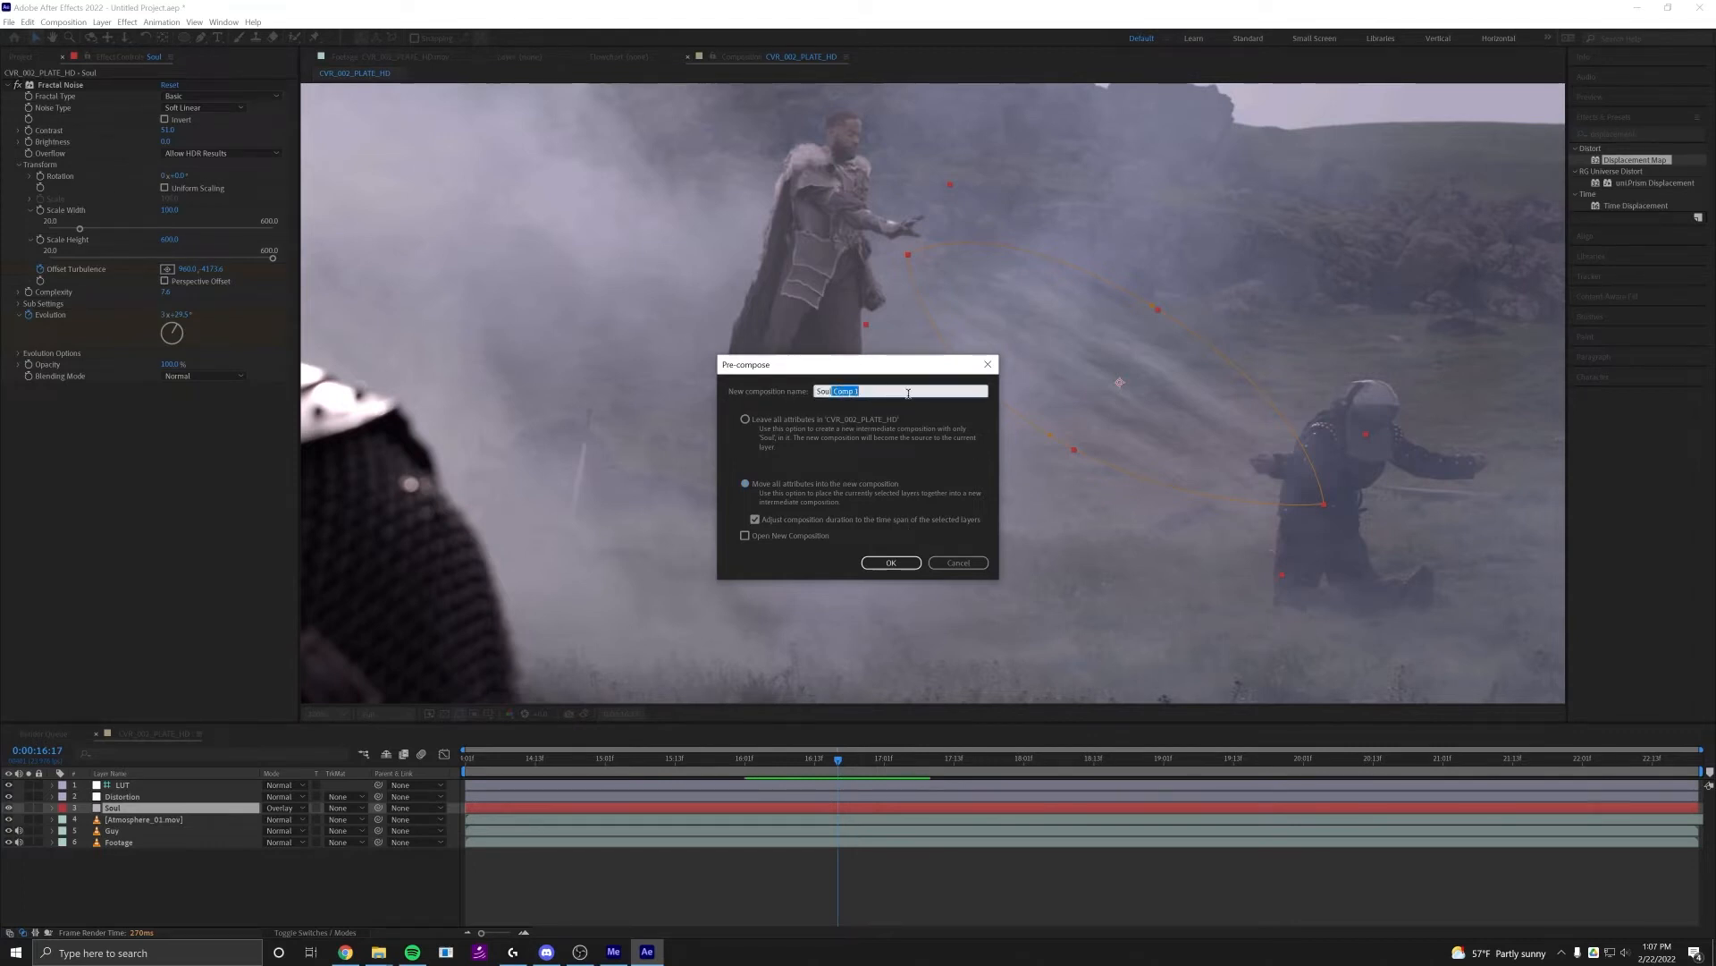
pyautogui.press('BackSpace')
pyautogui.click(889, 564)
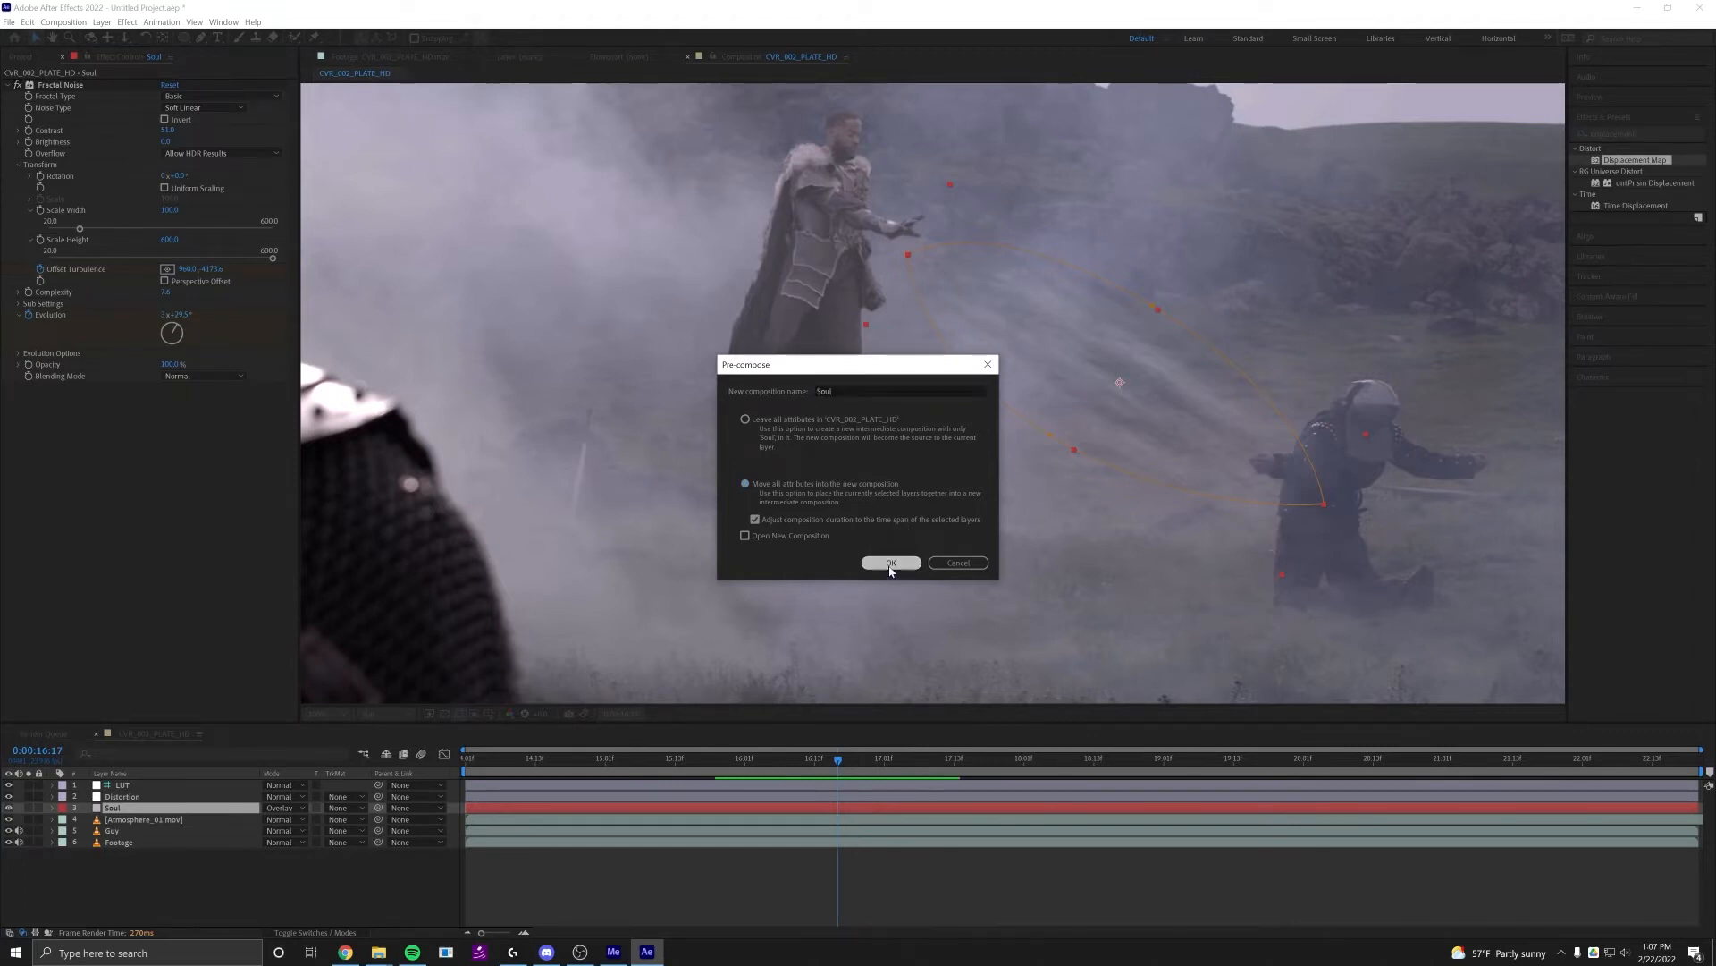
# View the Soul pre-composition soloed, and restore the display of all layers
pyautogui.click(143, 799)
pyautogui.click(128, 809)
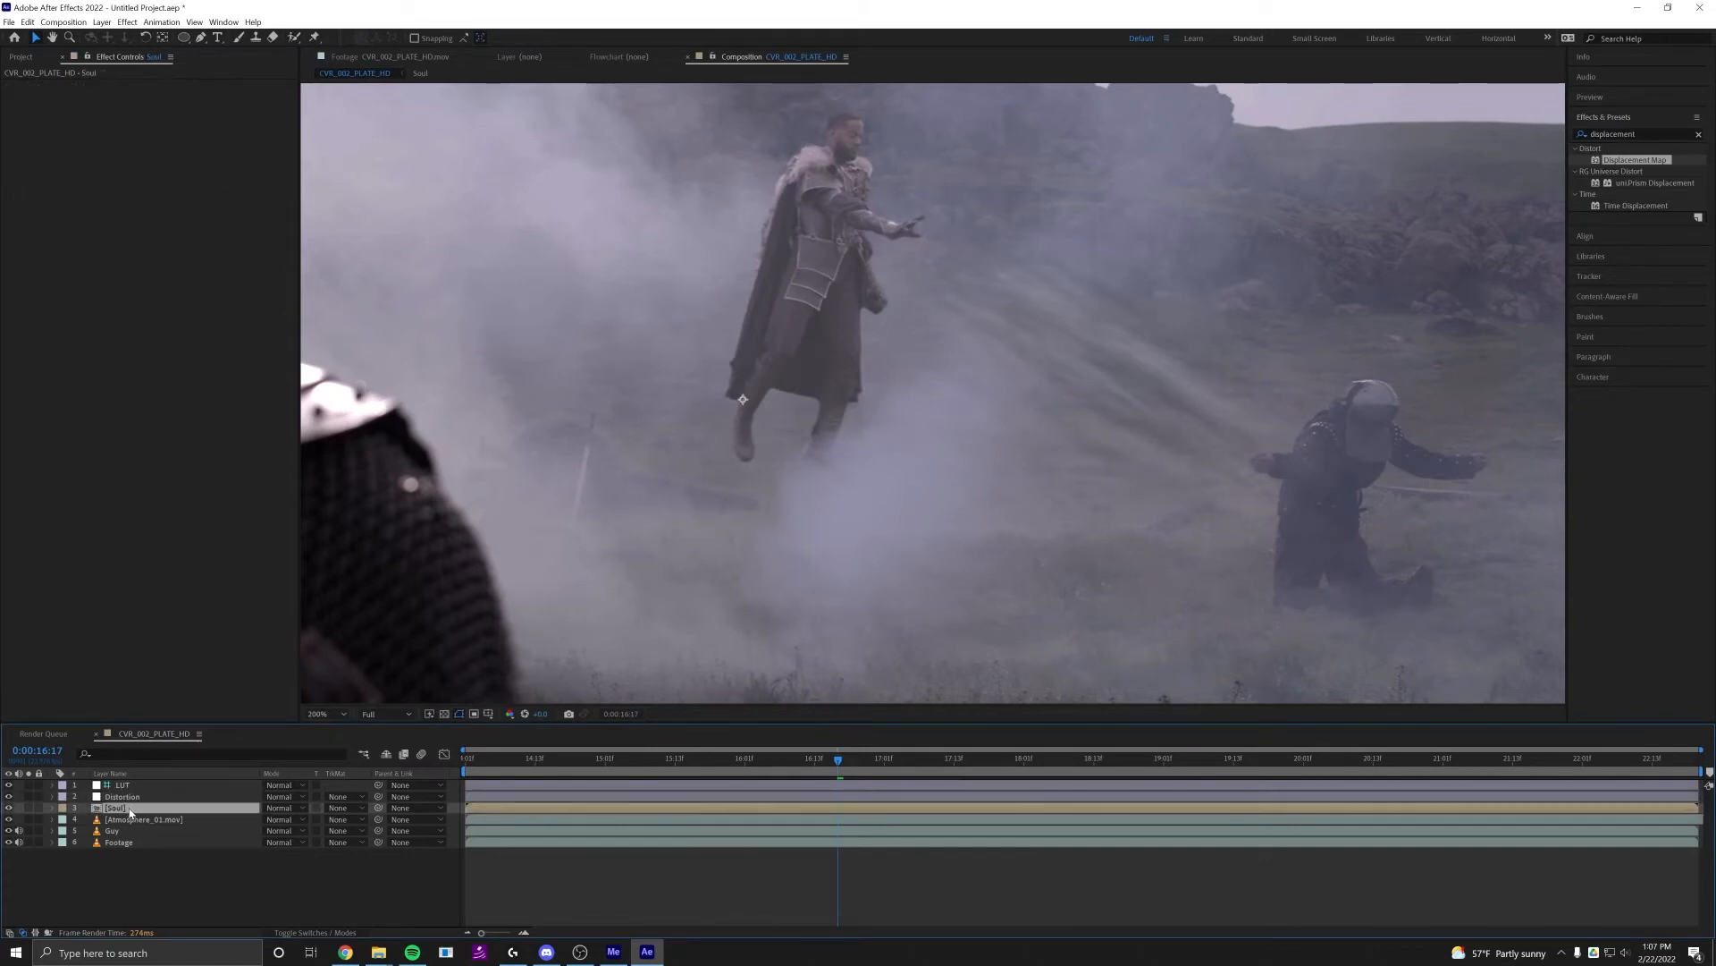
pyautogui.click(28, 807)
pyautogui.moveTo(1083, 428); pyautogui.dragTo(864, 422)
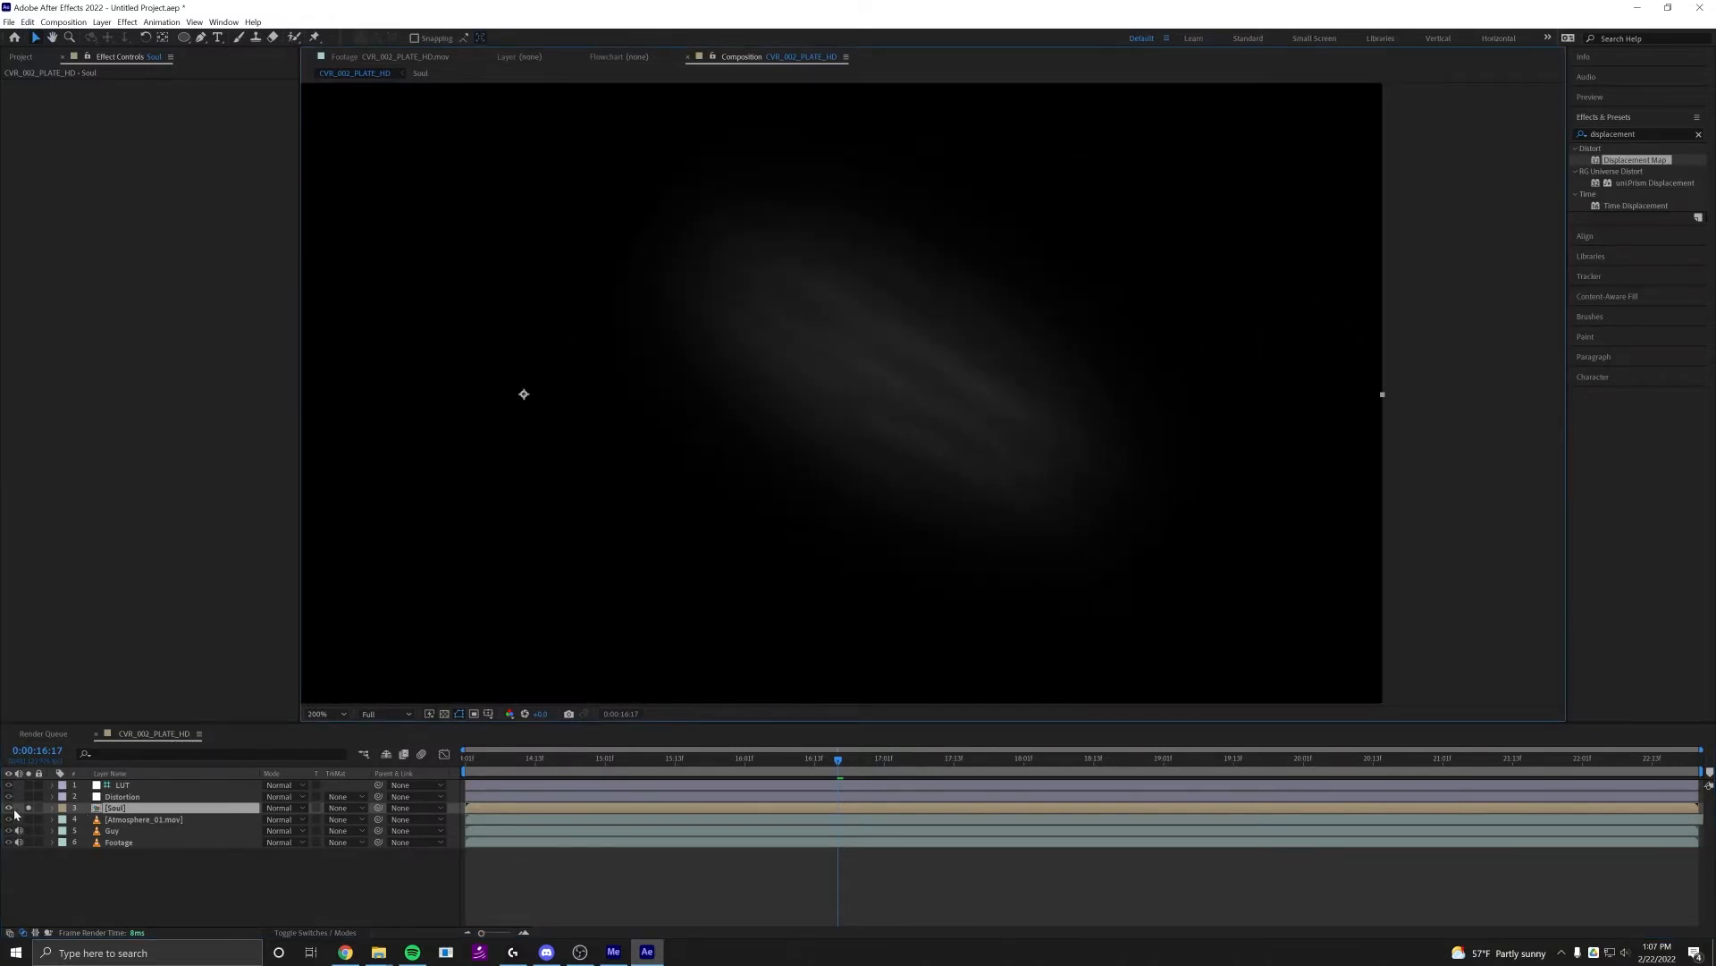
pyautogui.click(126, 811)
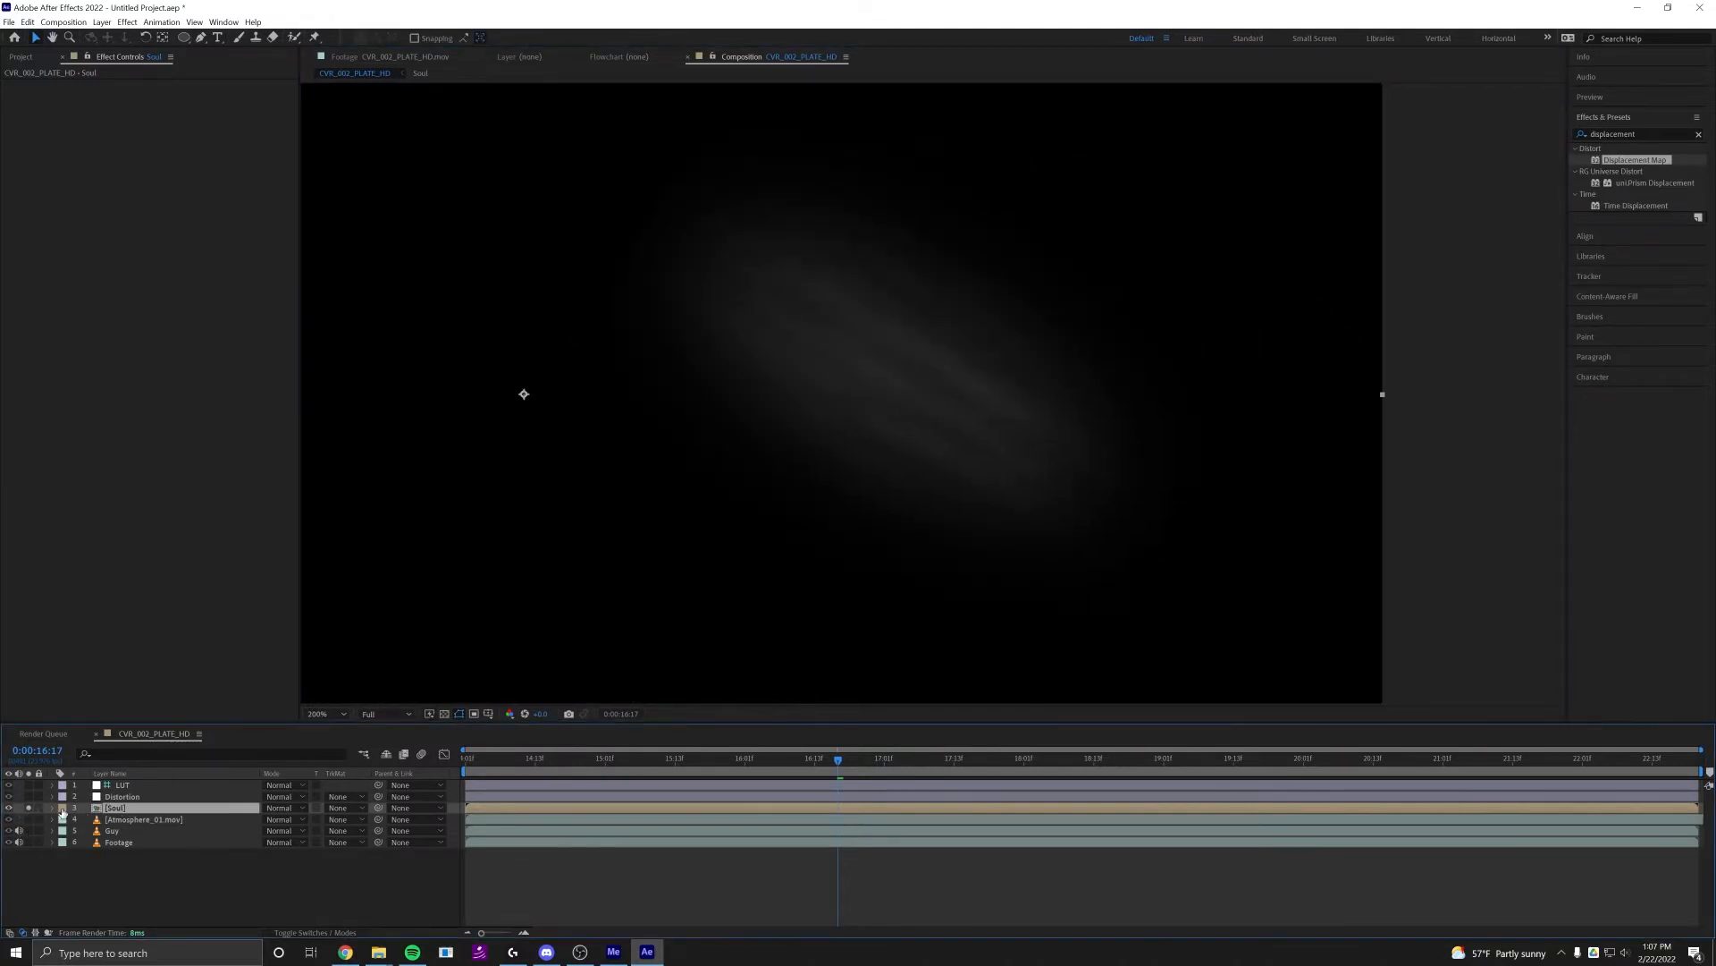
pyautogui.click(27, 808)
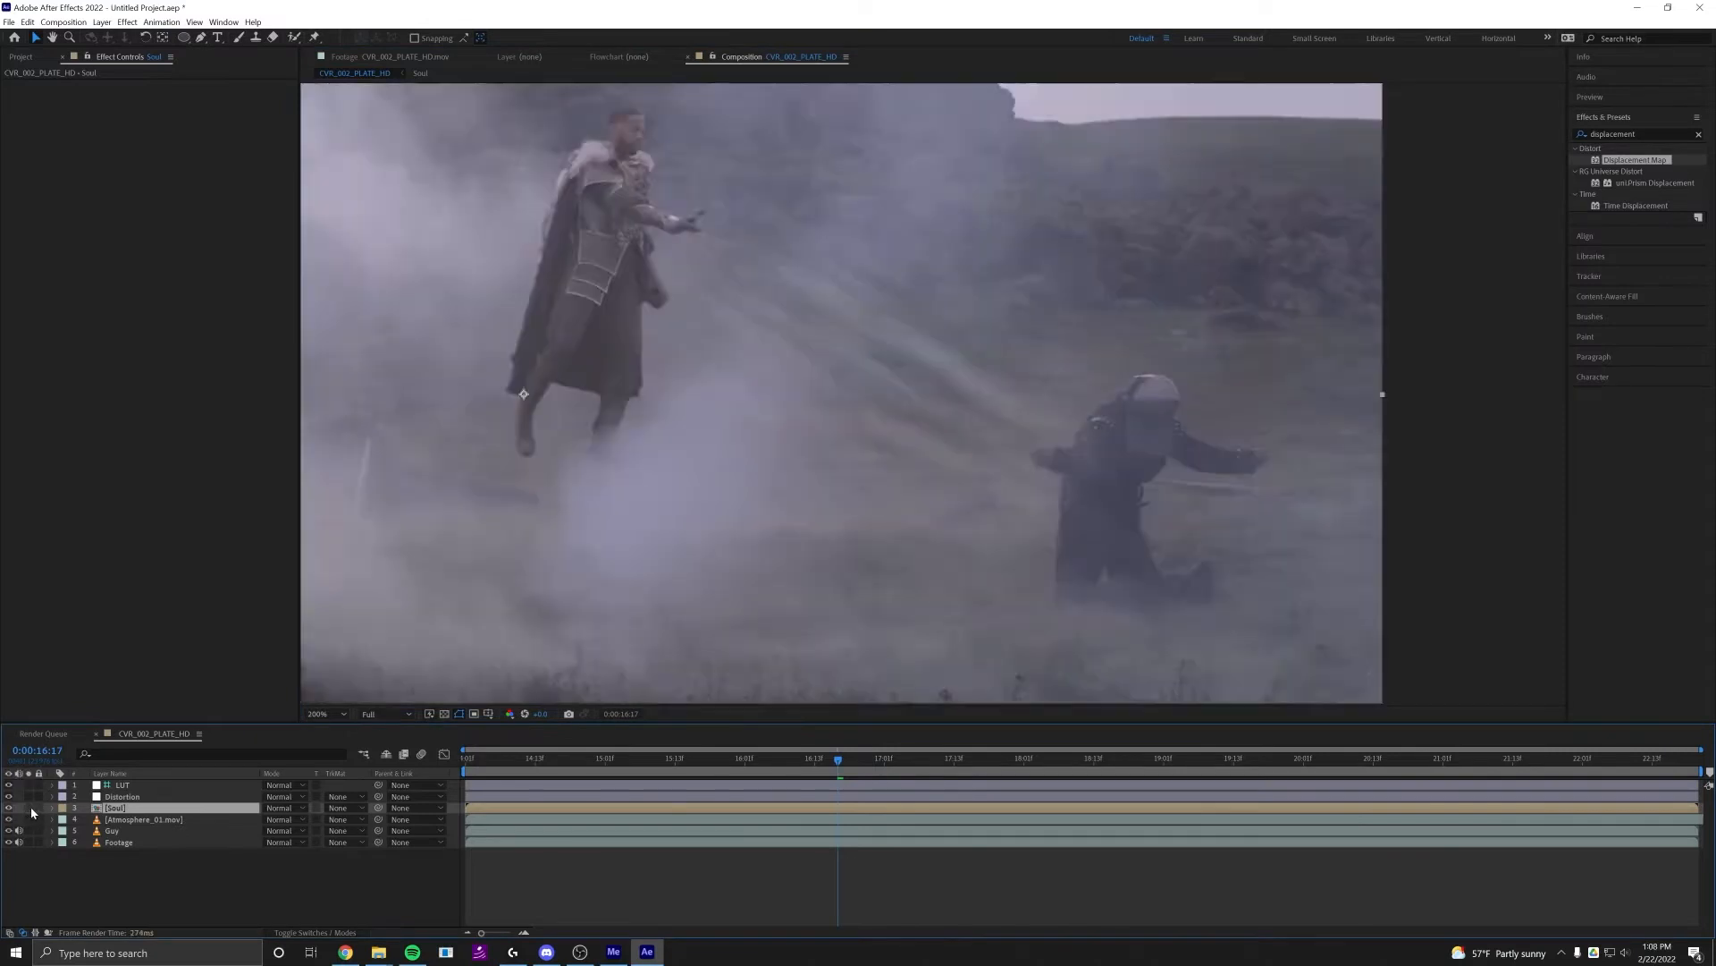
# Check how the Distortion layer's Displacement Map affects the beam area by switching the effect off and on
pyautogui.click(122, 797)
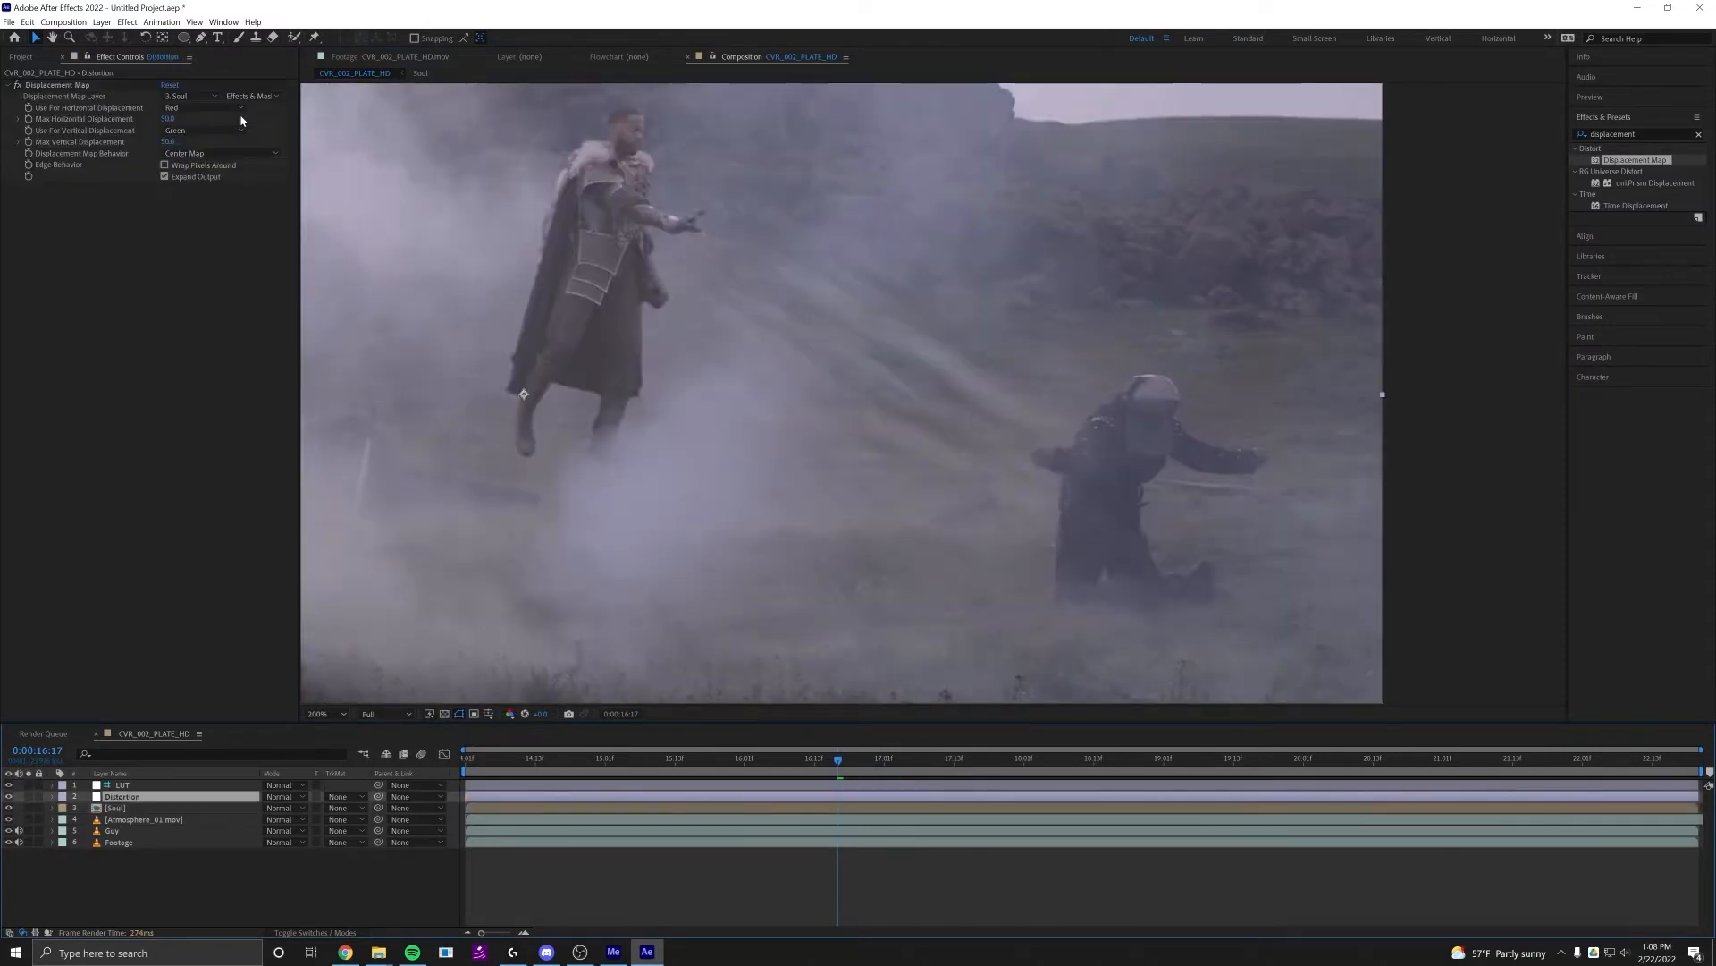
pyautogui.click(19, 86)
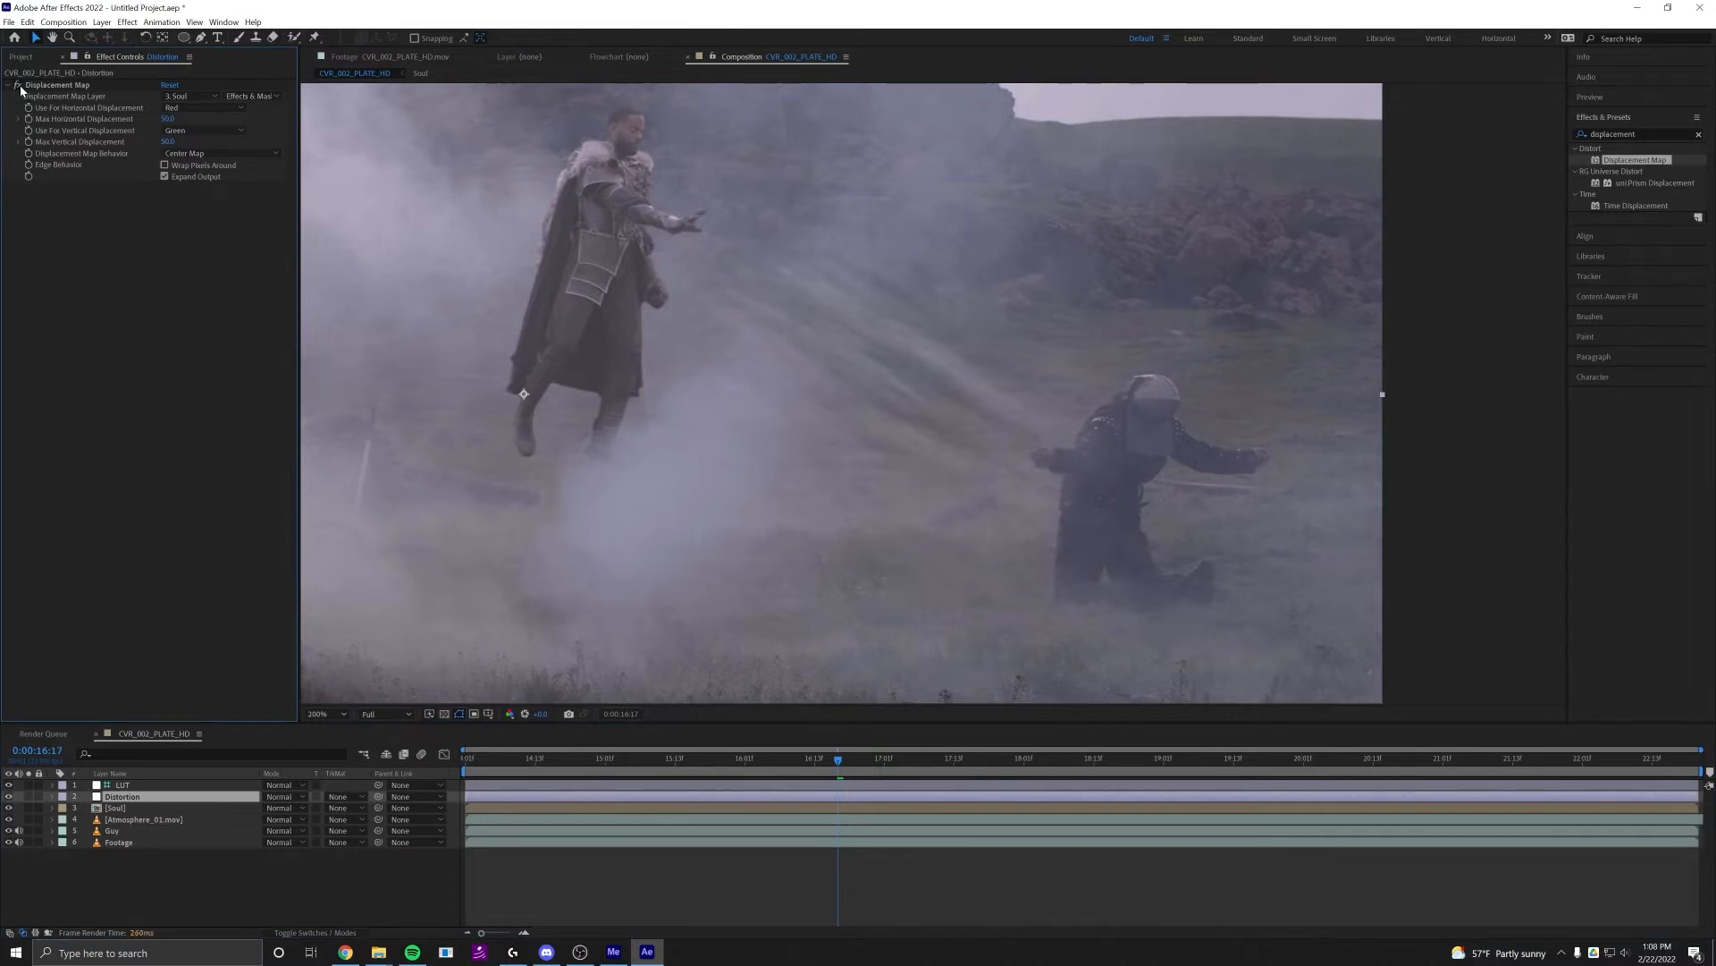
pyautogui.click(18, 87)
pyautogui.press('.')
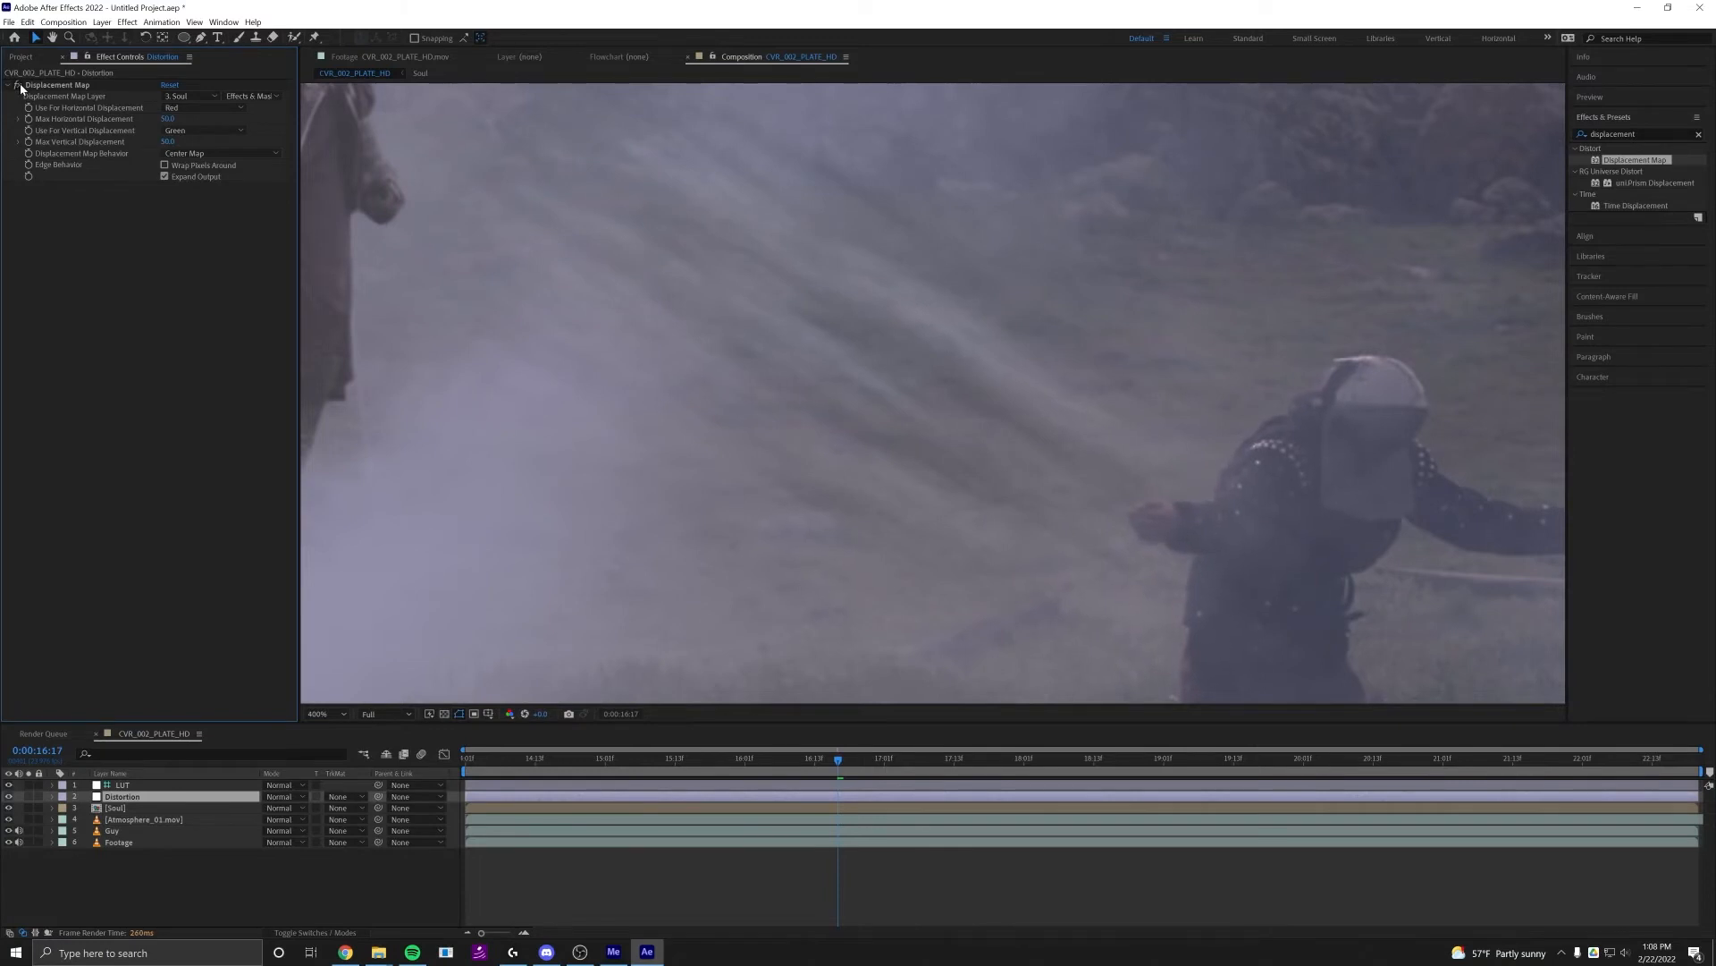
# Set the Displacement Map's maximum horizontal and vertical displacement to 100
pyautogui.click(167, 119)
pyautogui.write('100')
pyautogui.press('Tab')
pyautogui.write('100')
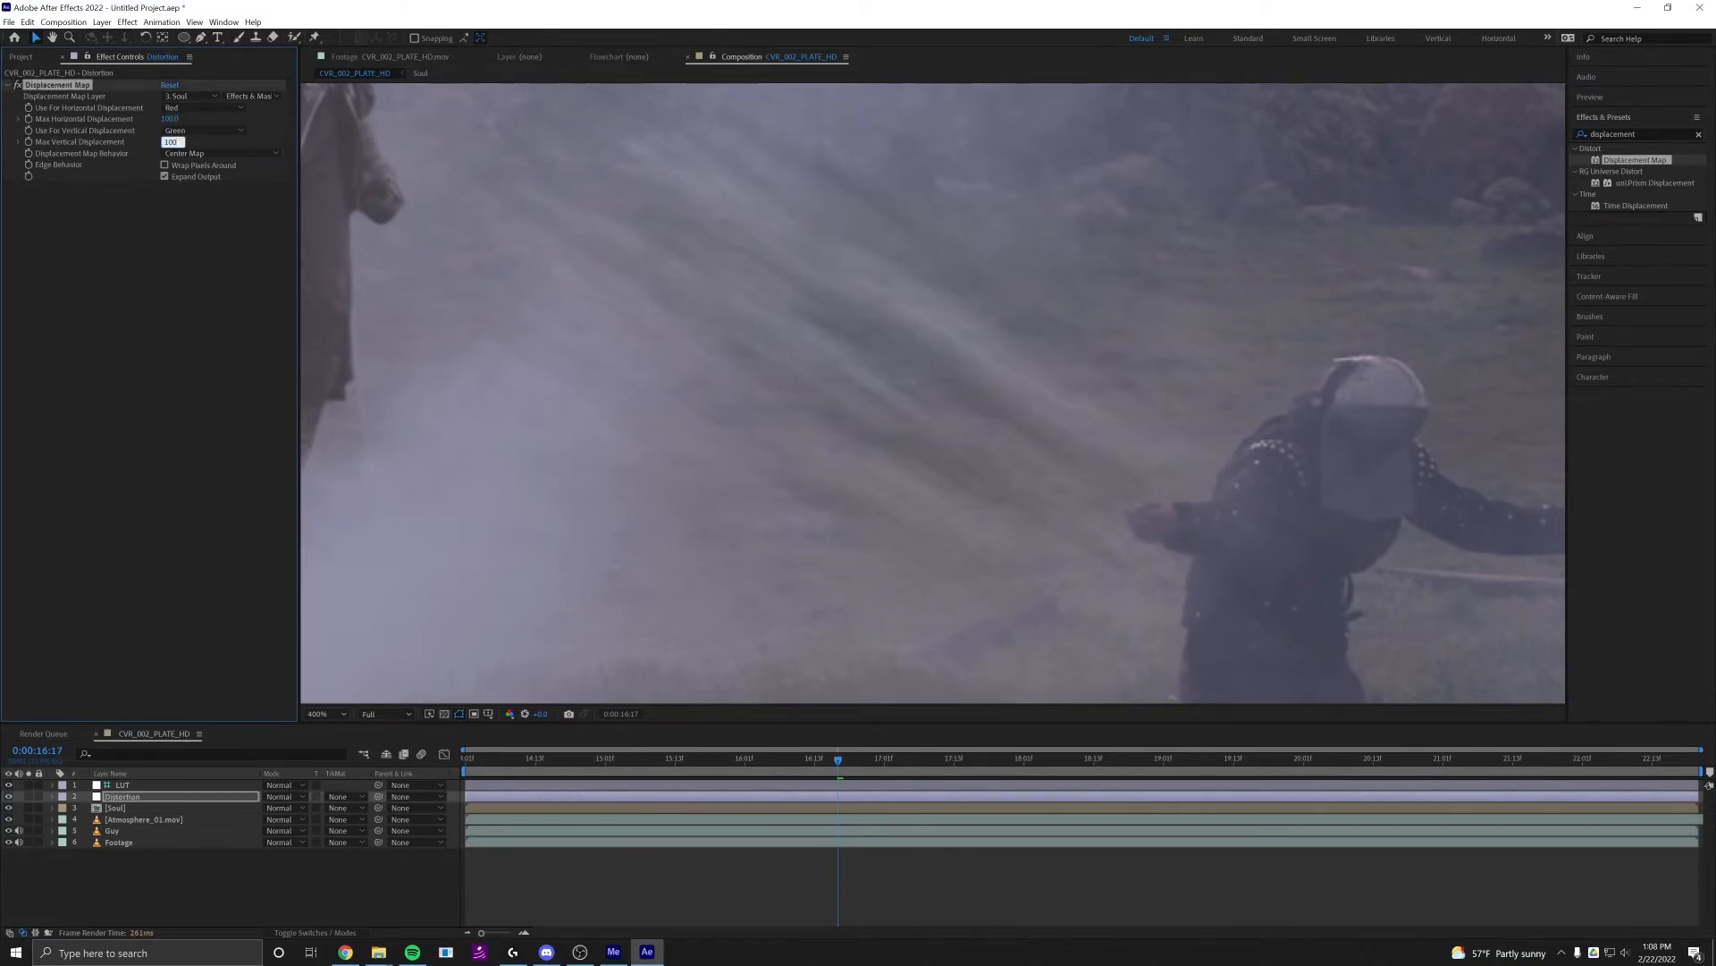
pyautogui.press('Return')
pyautogui.scroll(-1, 778, 340)
pyautogui.moveTo(808, 345); pyautogui.dragTo(864, 342)
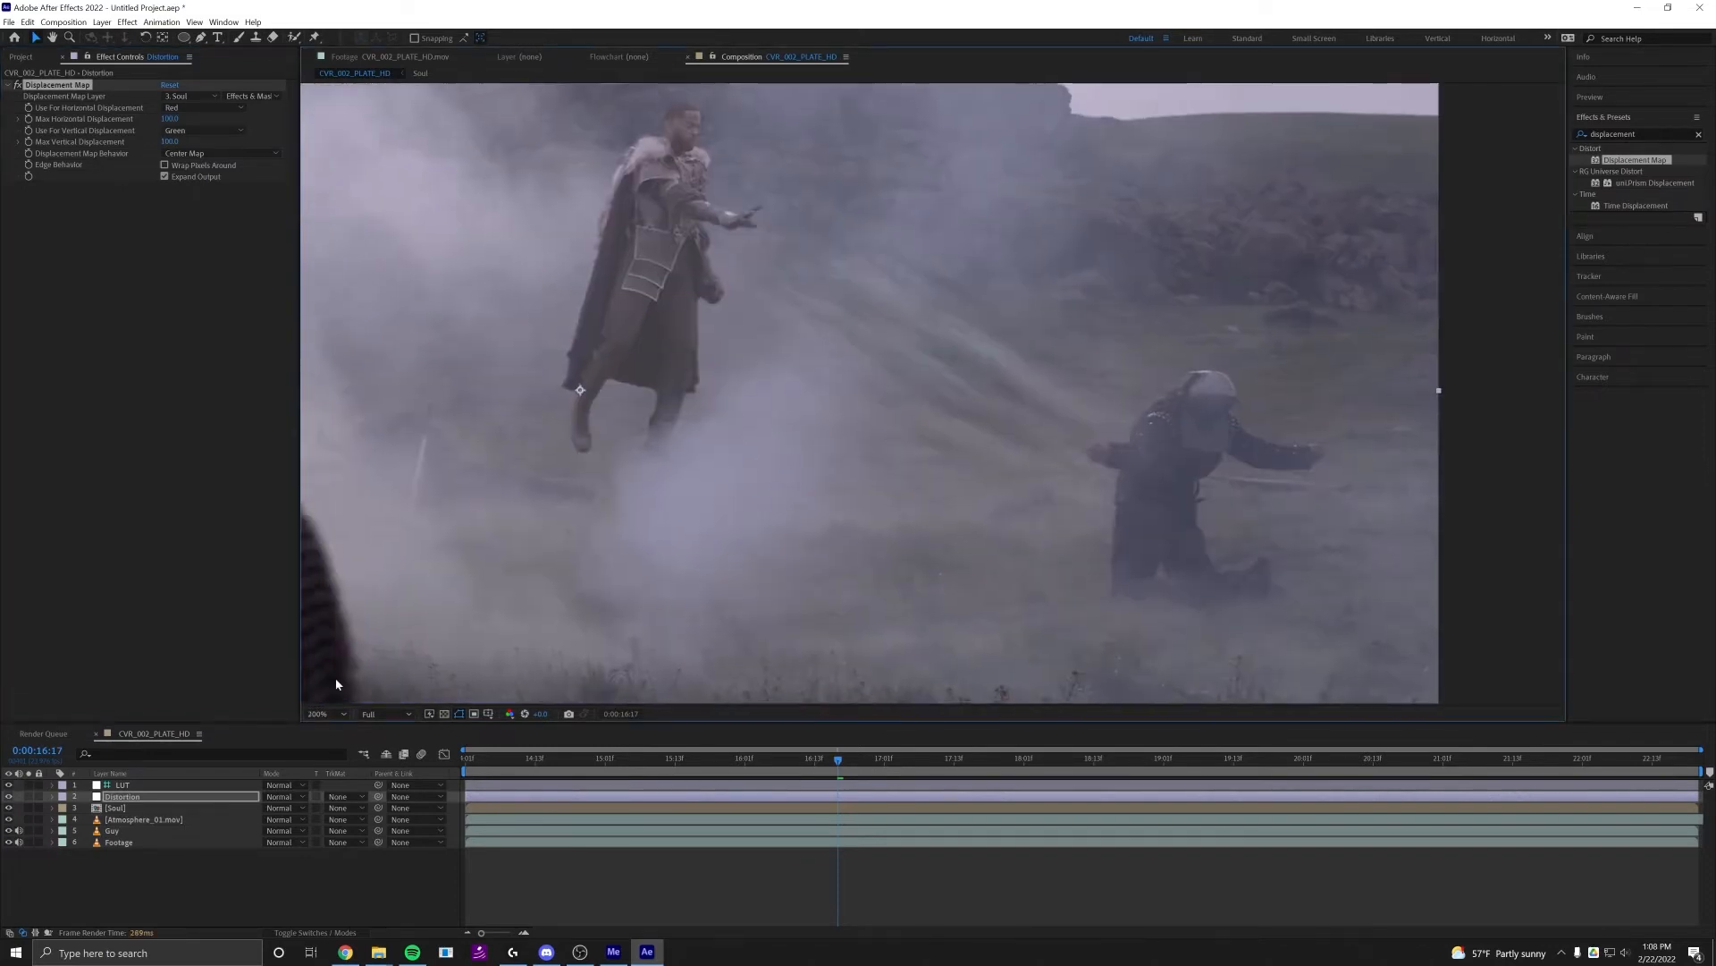
# Move the Distortion layer below the Soul pre-composition in the layer stack
pyautogui.click(131, 797)
pyautogui.moveTo(131, 802); pyautogui.dragTo(120, 815)
pyautogui.moveTo(839, 430); pyautogui.dragTo(760, 430)
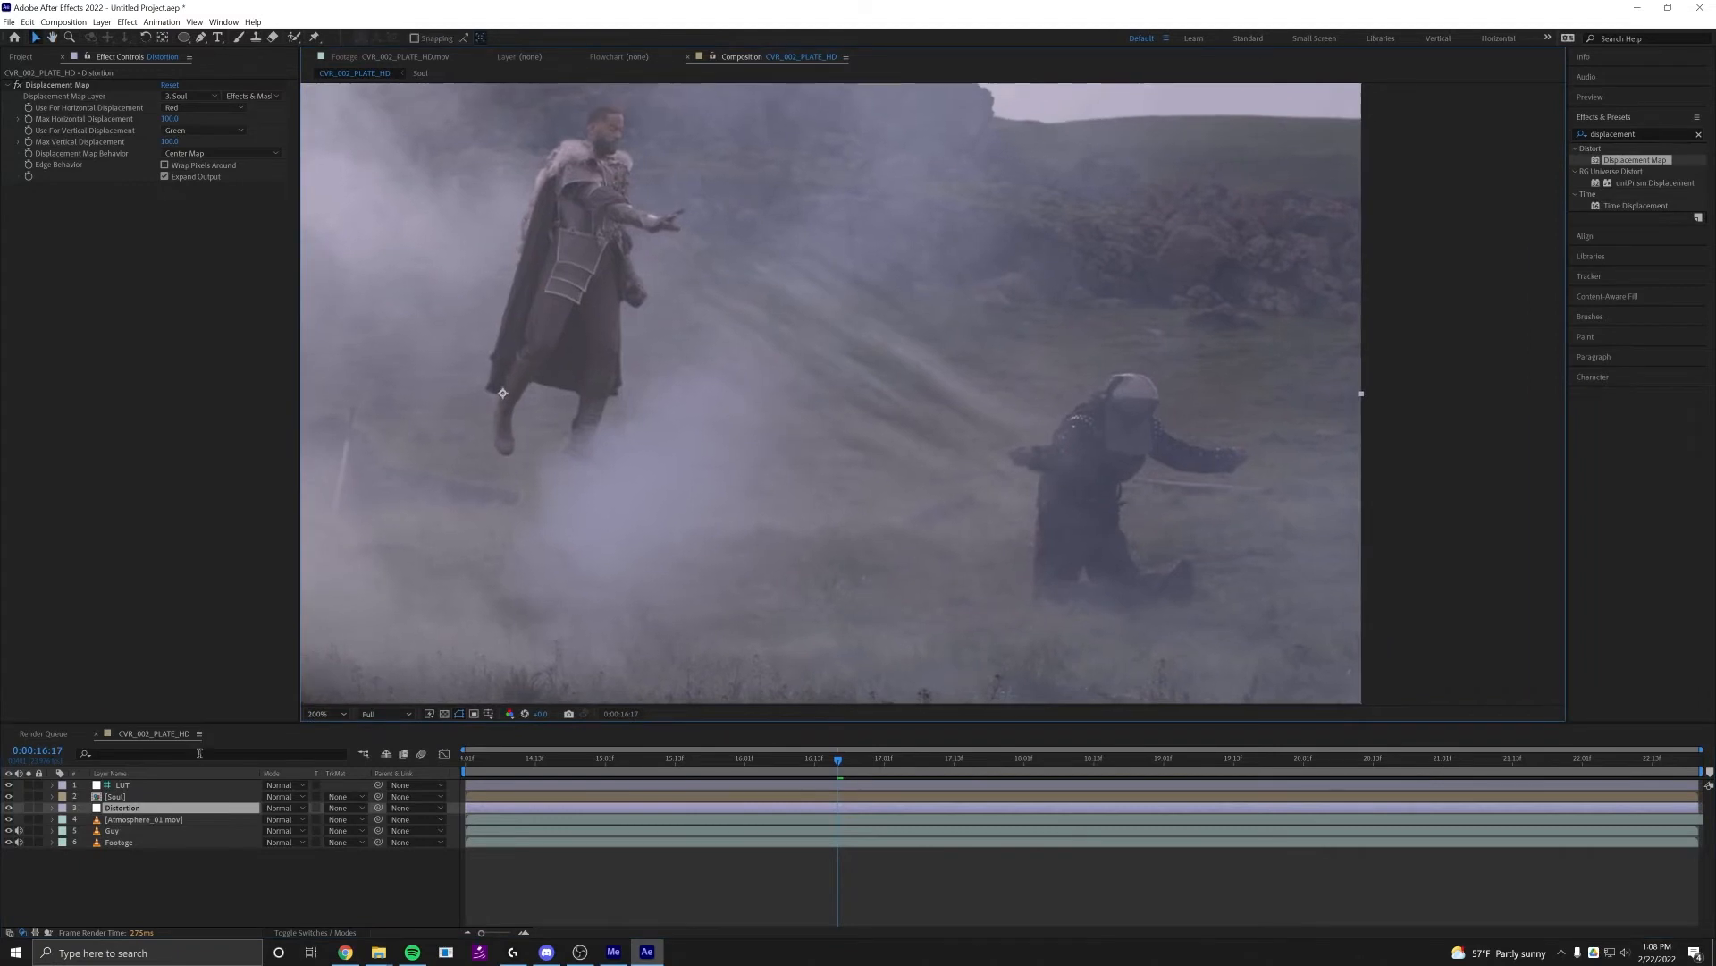
# Compare the beam area between the levitating man and the kneeling soldier with the Soul pre-composition hidden and shown
pyautogui.scroll(1, 805, 563)
pyautogui.moveTo(846, 507); pyautogui.dragTo(903, 495)
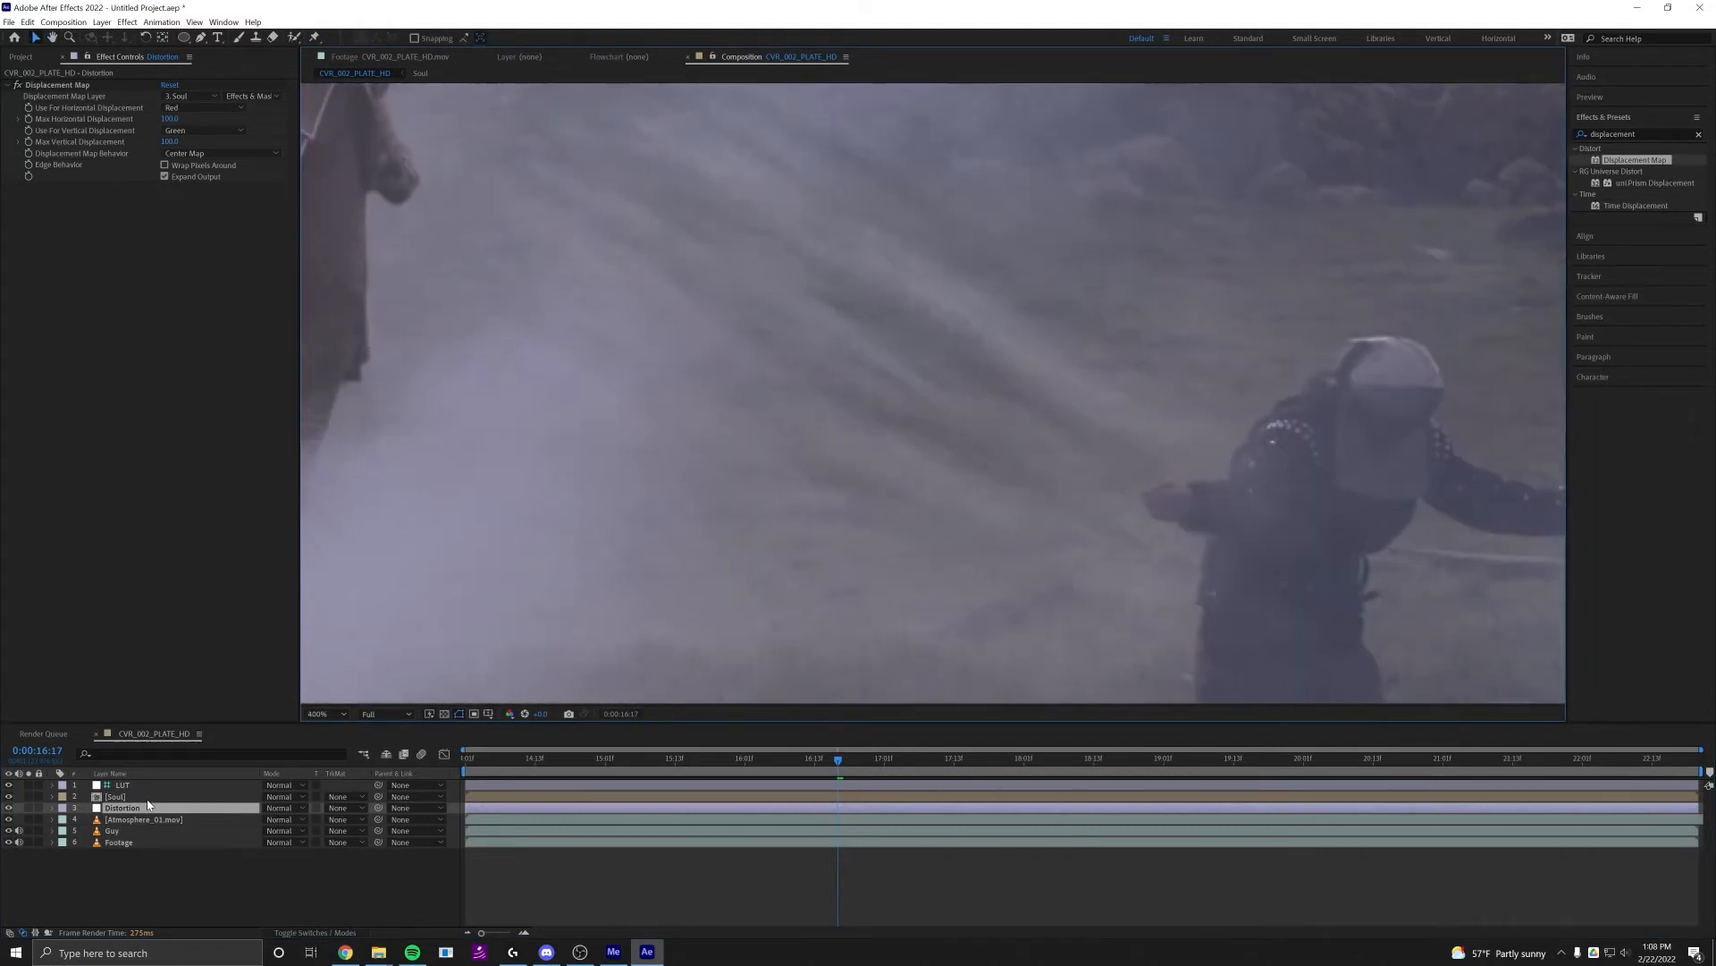
pyautogui.click(59, 797)
pyautogui.click(9, 802)
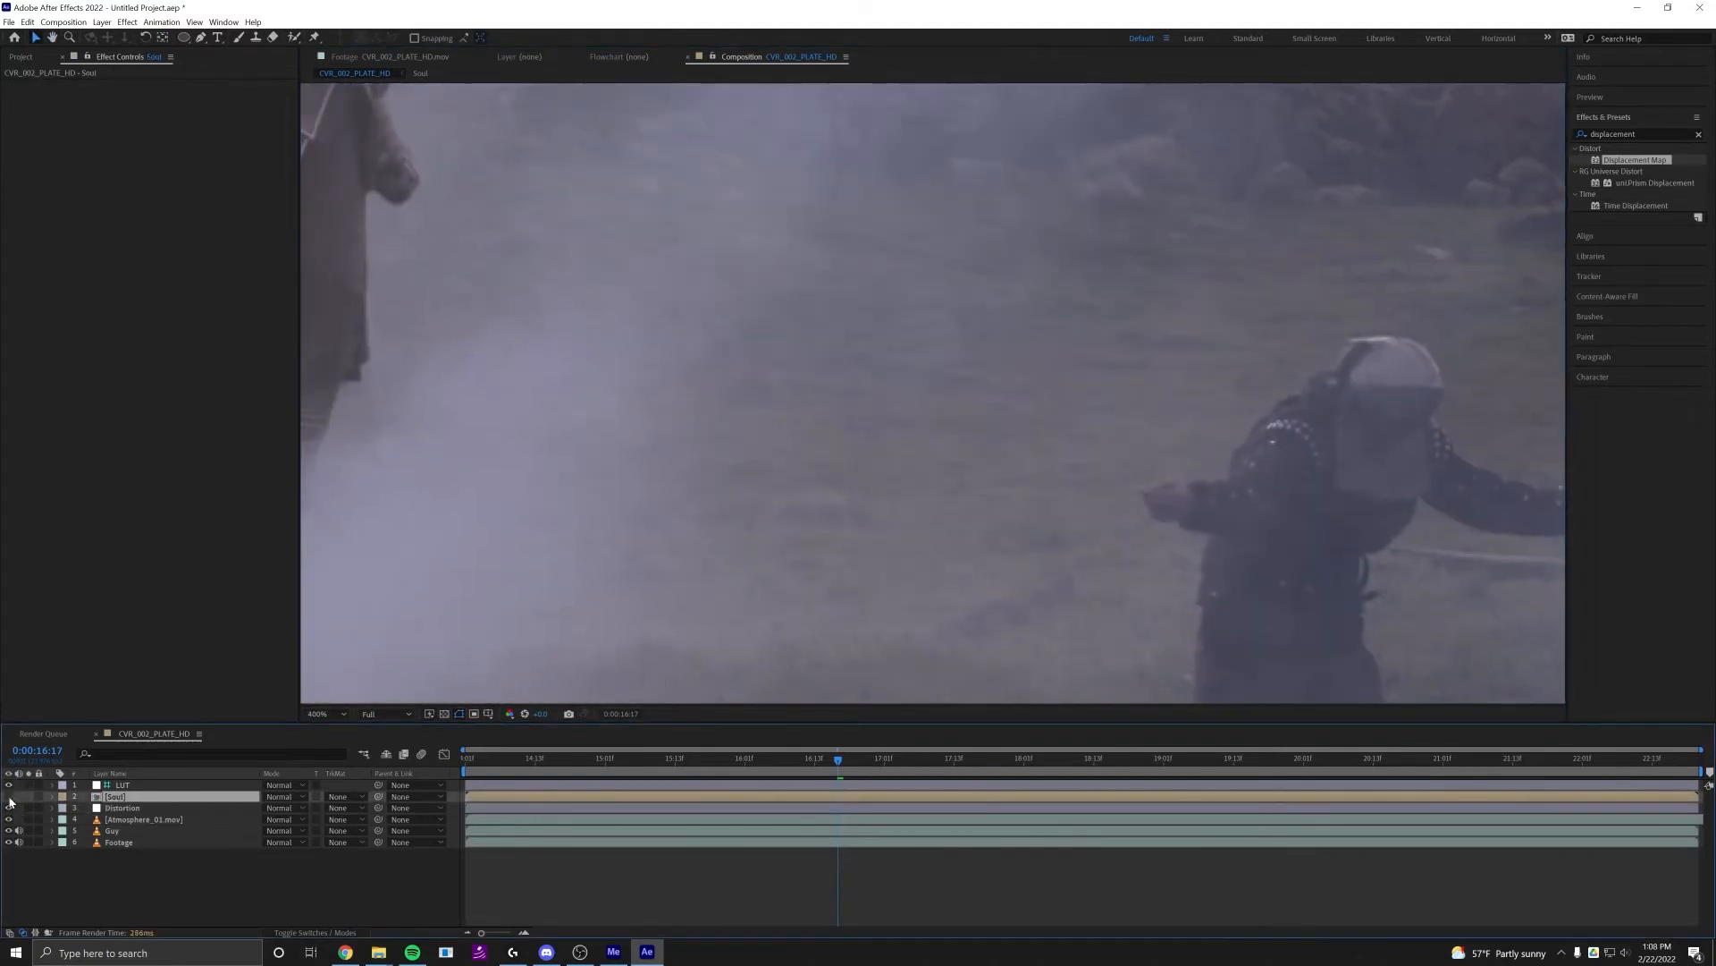
pyautogui.click(10, 802)
pyautogui.click(10, 802)
# Preview the shot from 0:00:16:18 without the Soul pre-composition, and examine the beam with it displayed at 0:00:17:10
pyautogui.press(',')
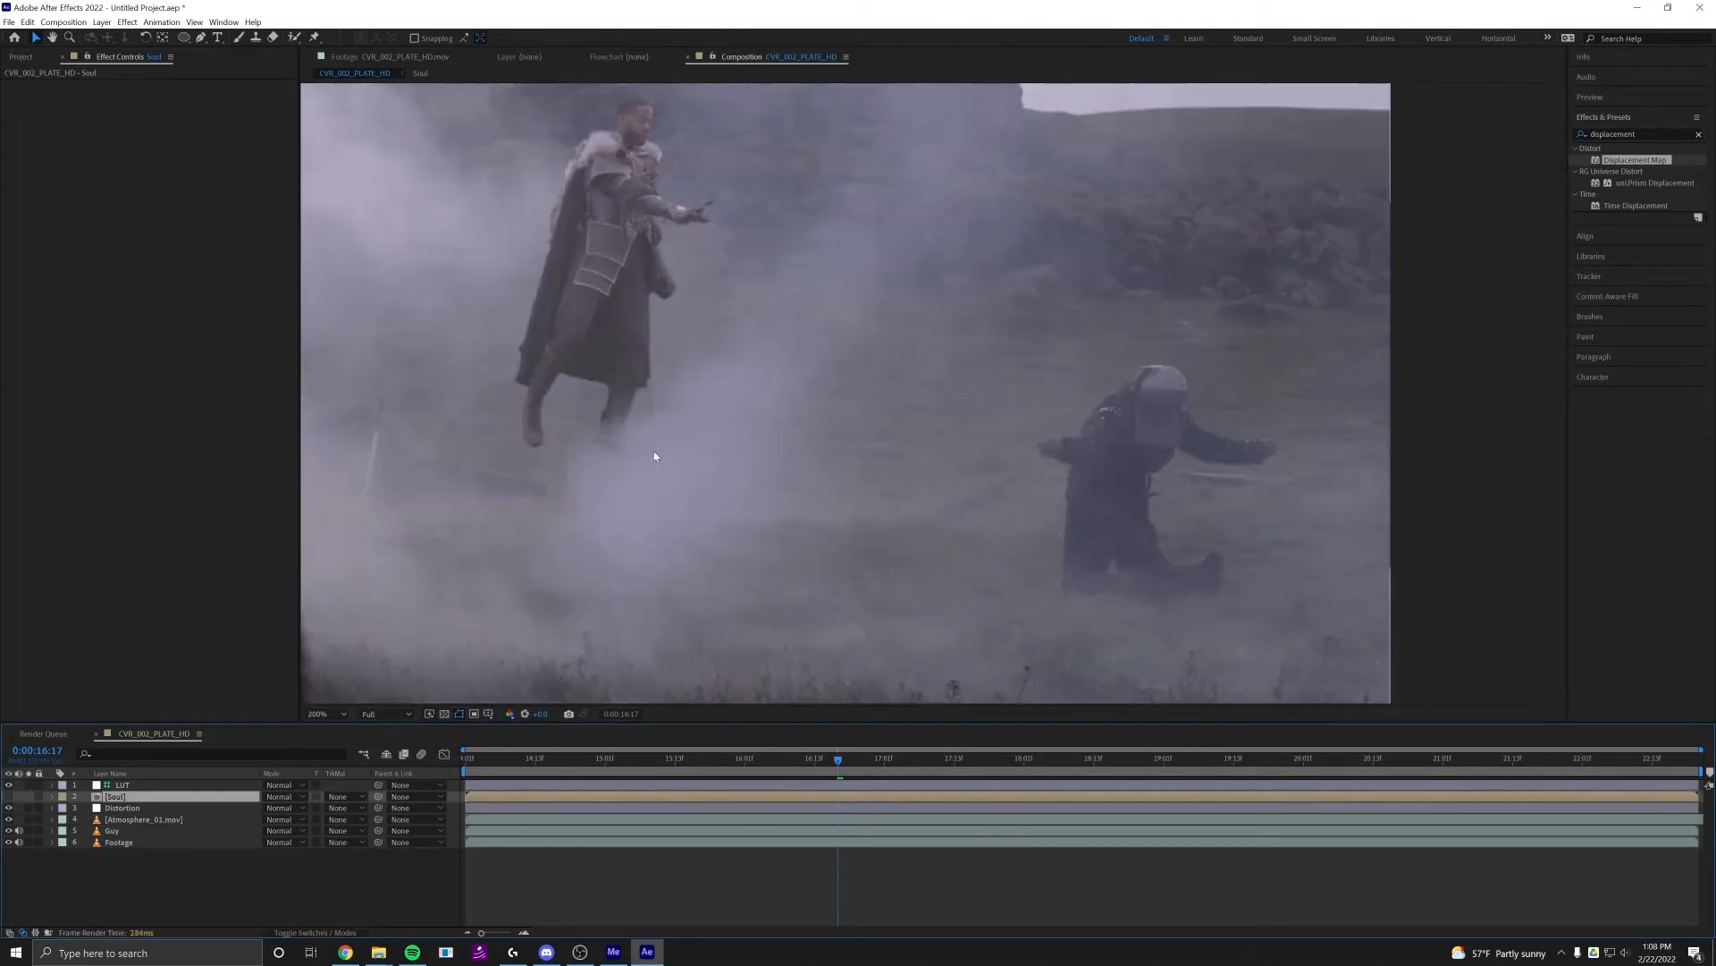
pyautogui.moveTo(655, 456); pyautogui.dragTo(733, 456)
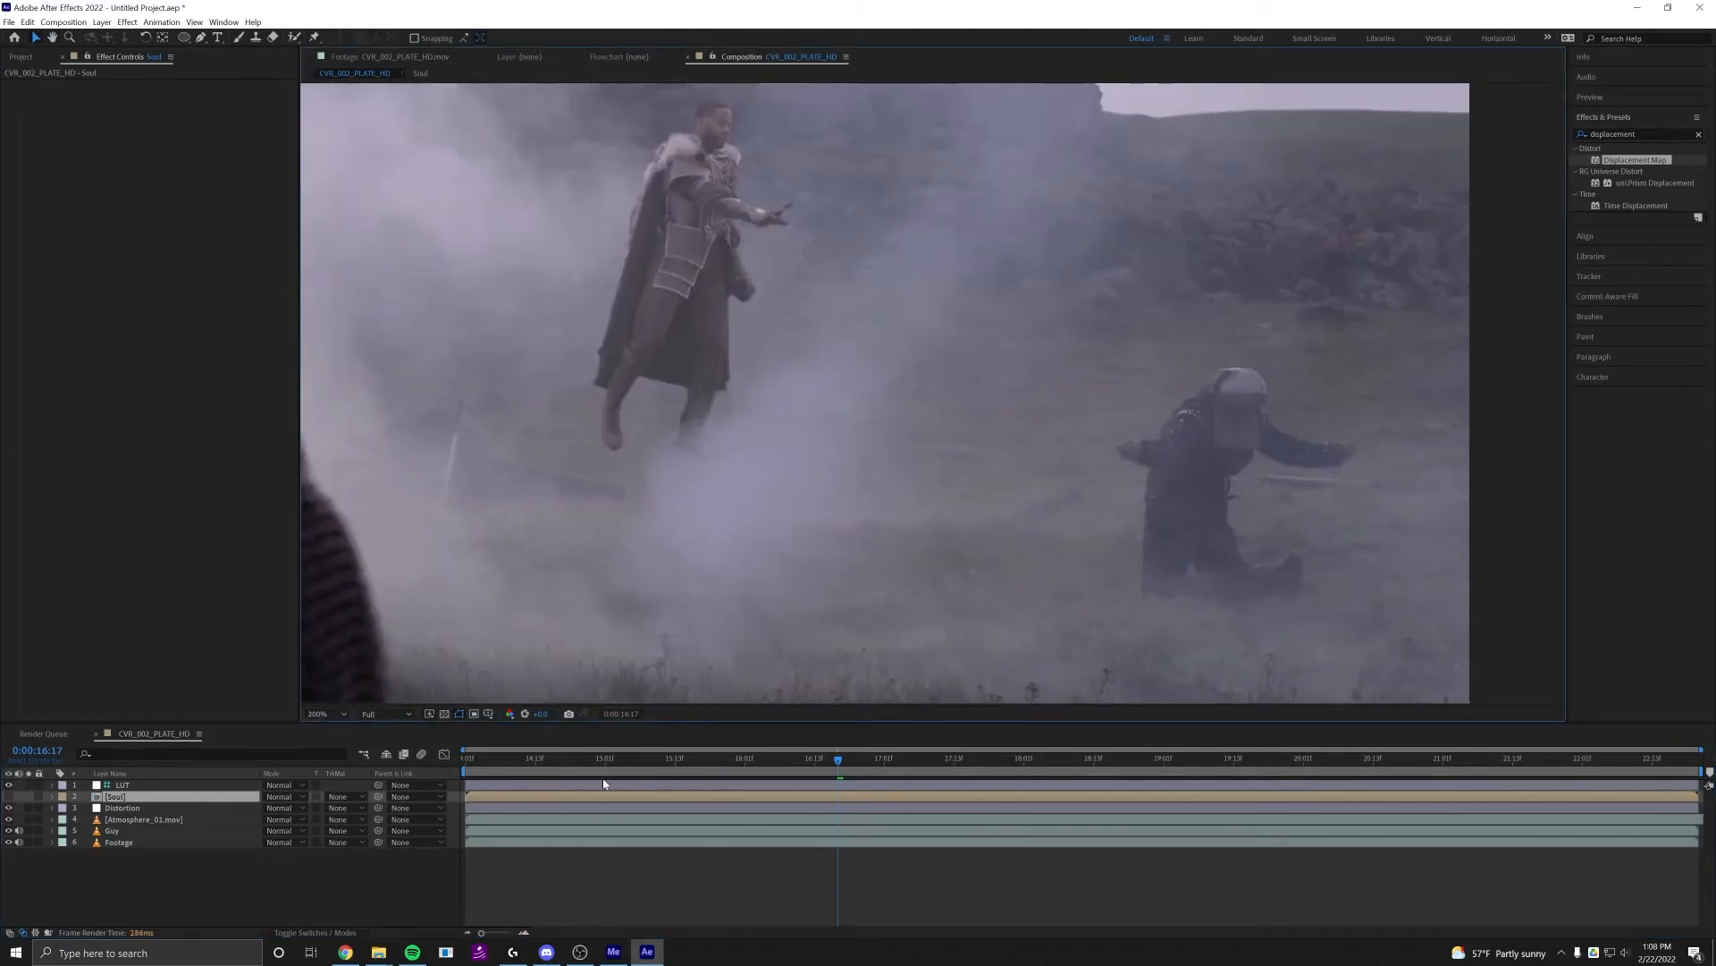
pyautogui.press('space')
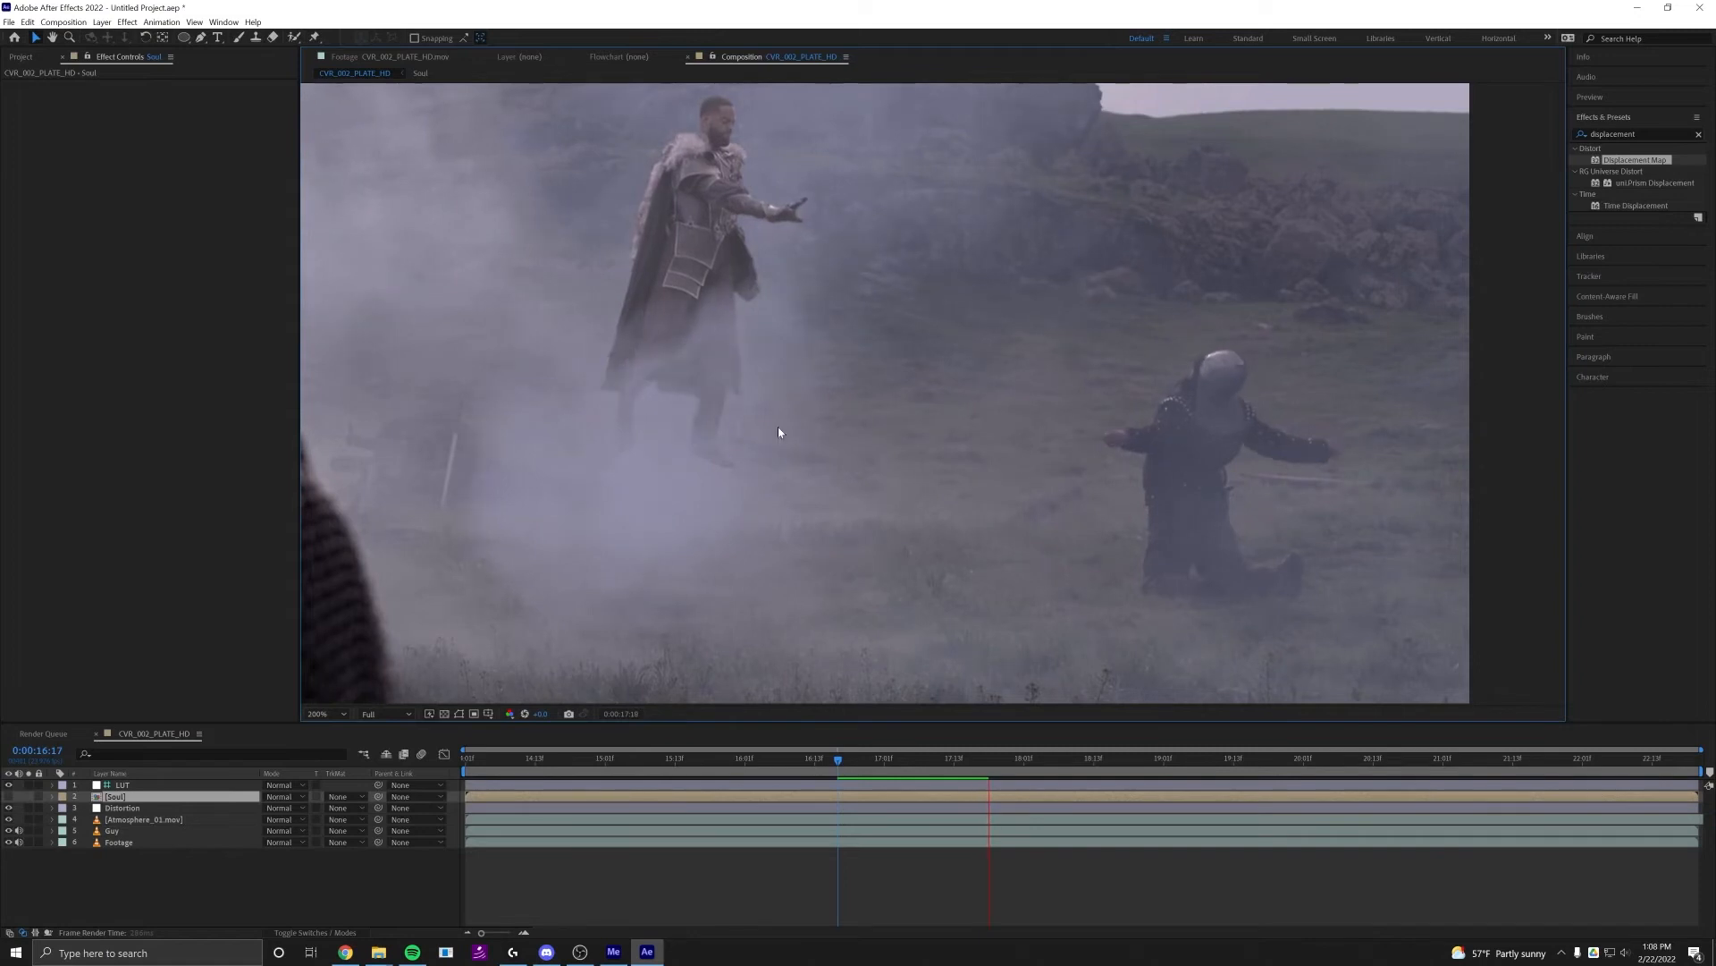
pyautogui.click(843, 760)
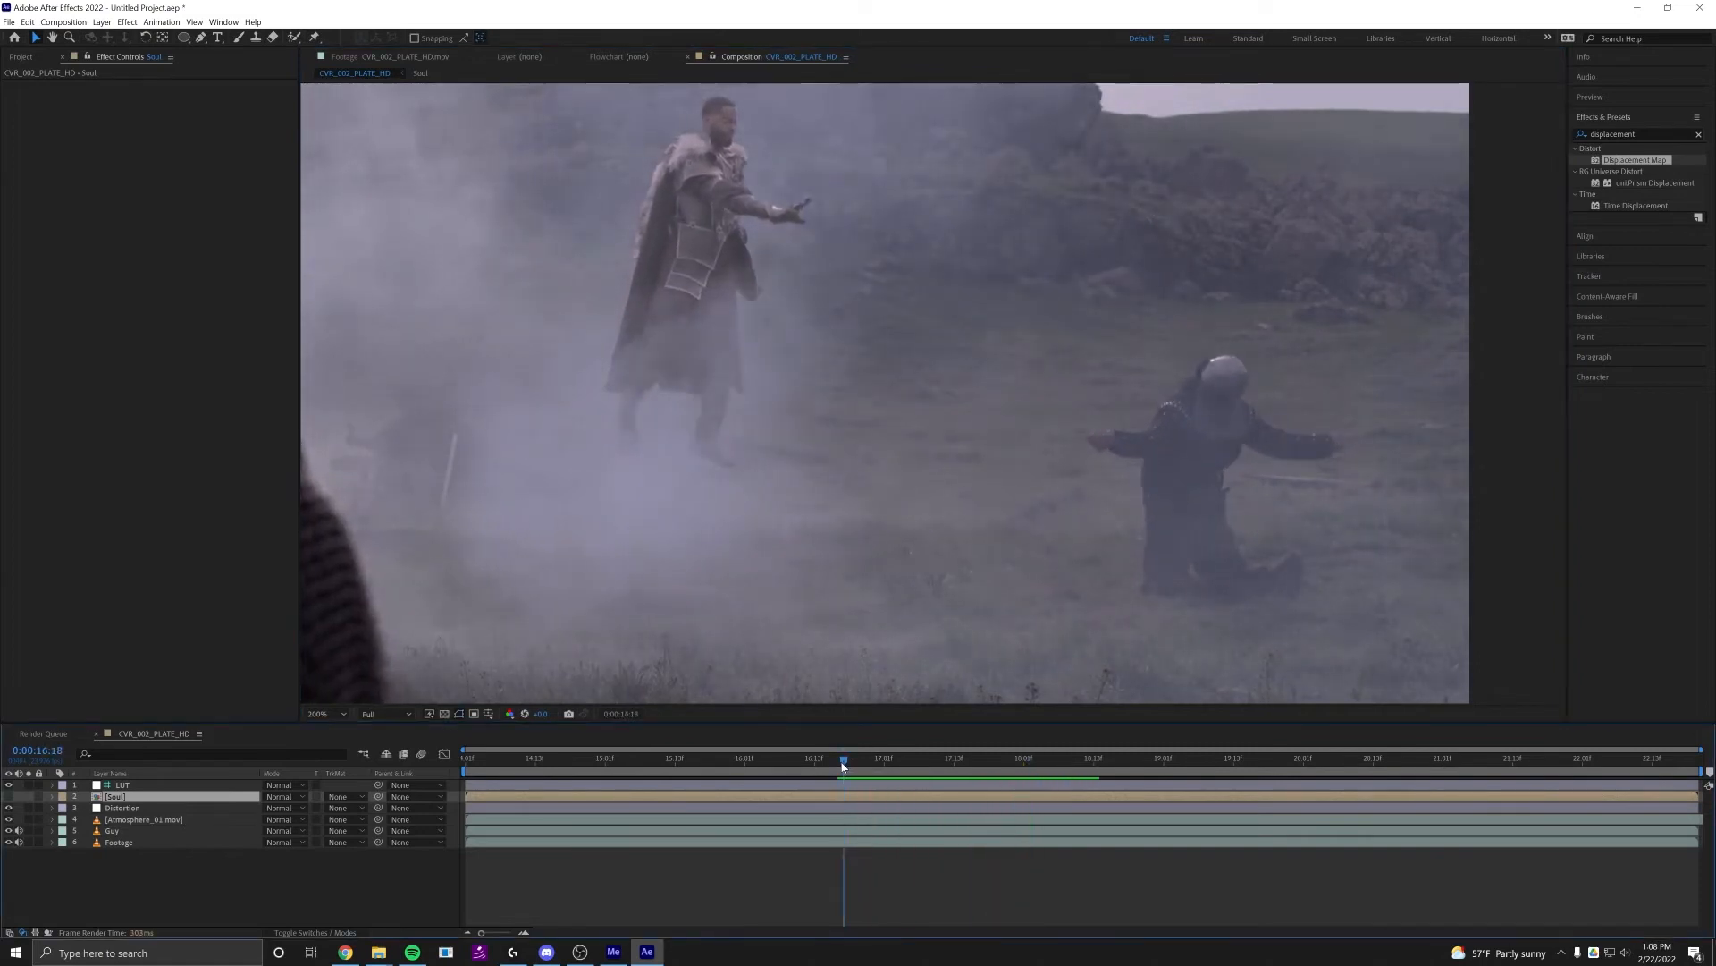
pyautogui.press('space')
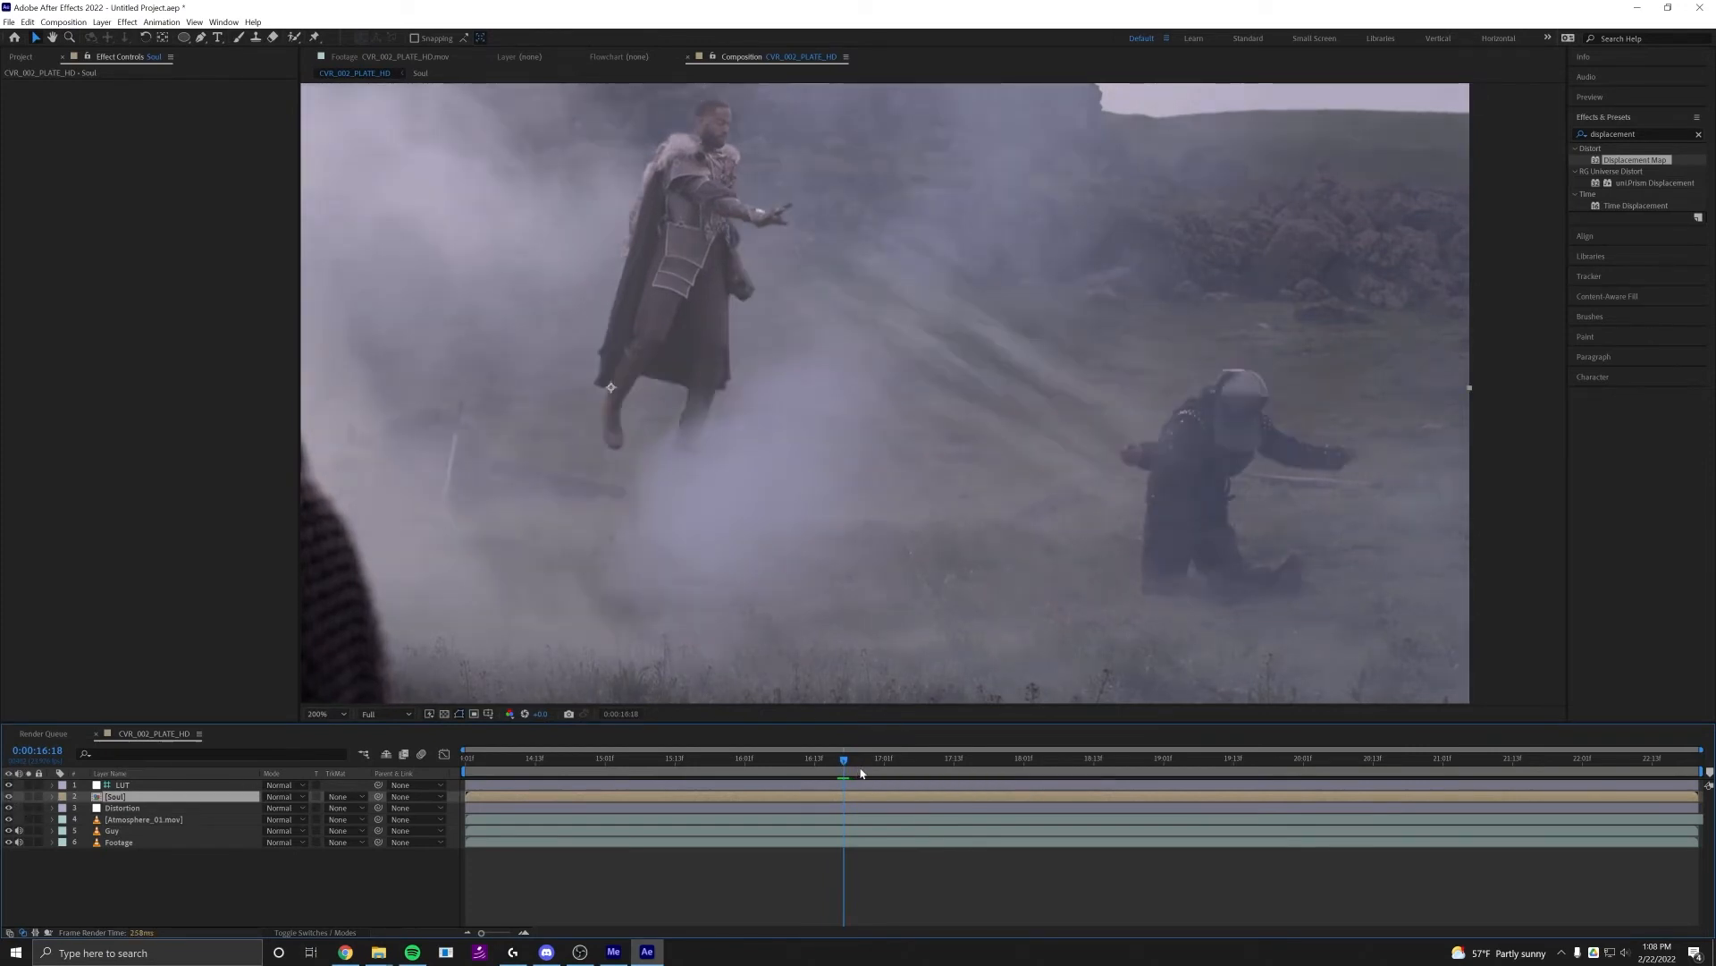
pyautogui.moveTo(872, 760); pyautogui.dragTo(937, 749)
pyautogui.moveTo(839, 563); pyautogui.dragTo(1018, 595)
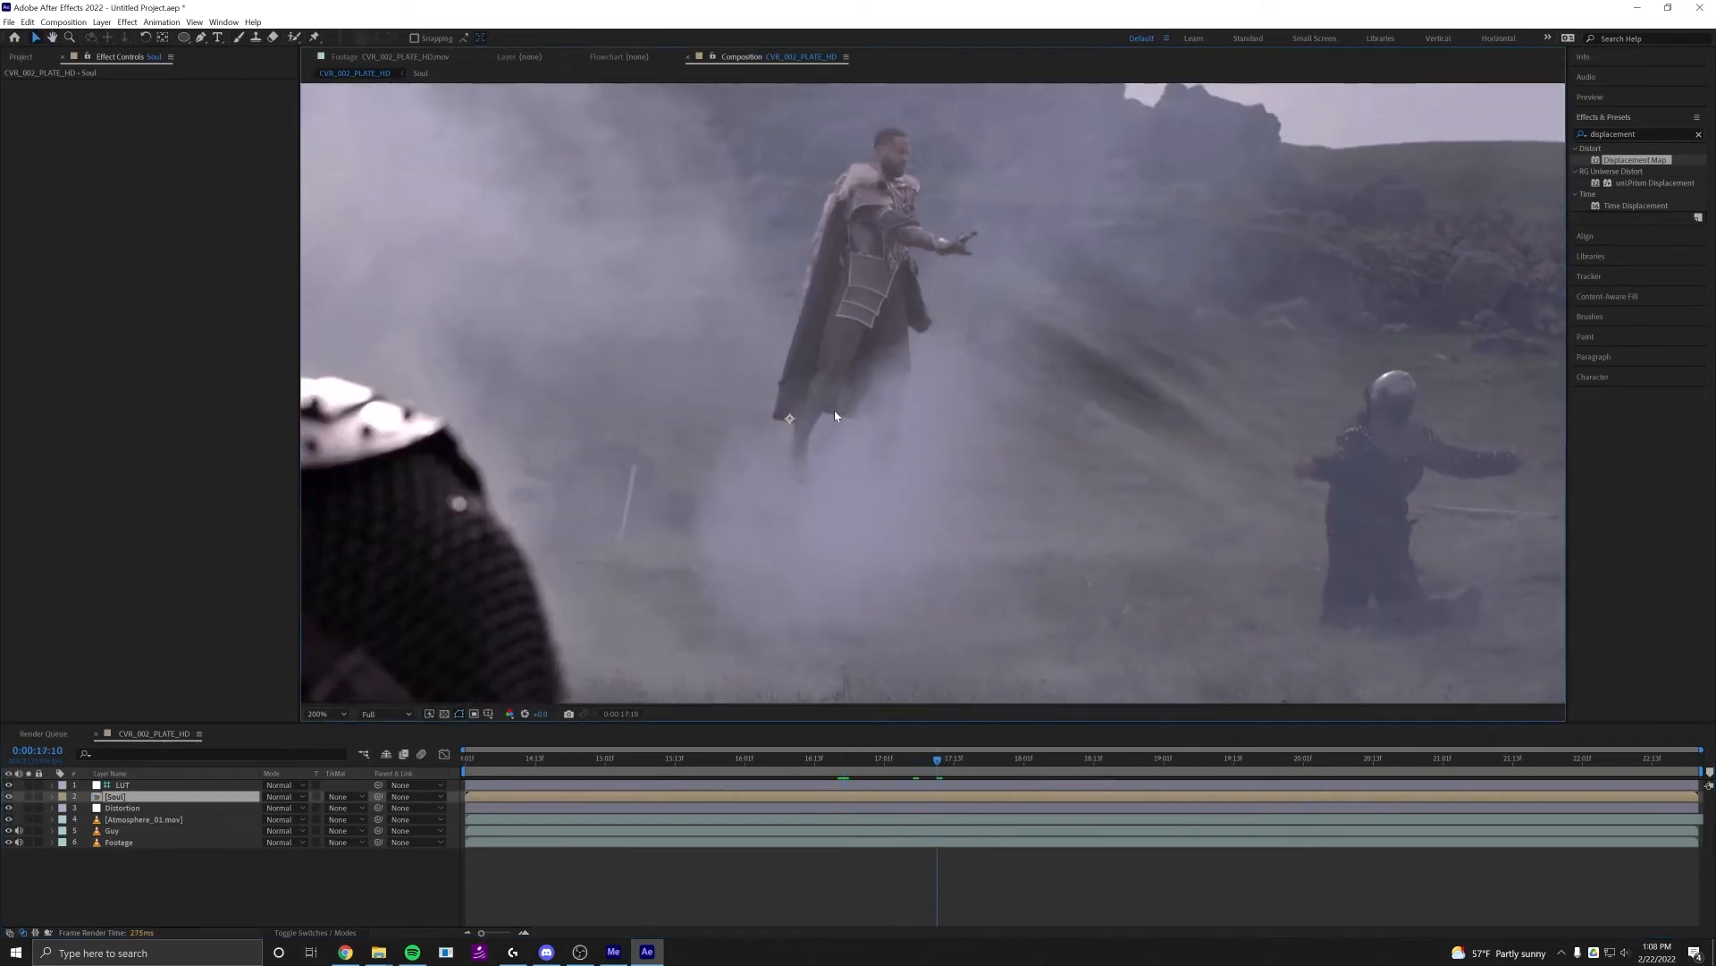
pyautogui.moveTo(826, 454); pyautogui.dragTo(991, 480)
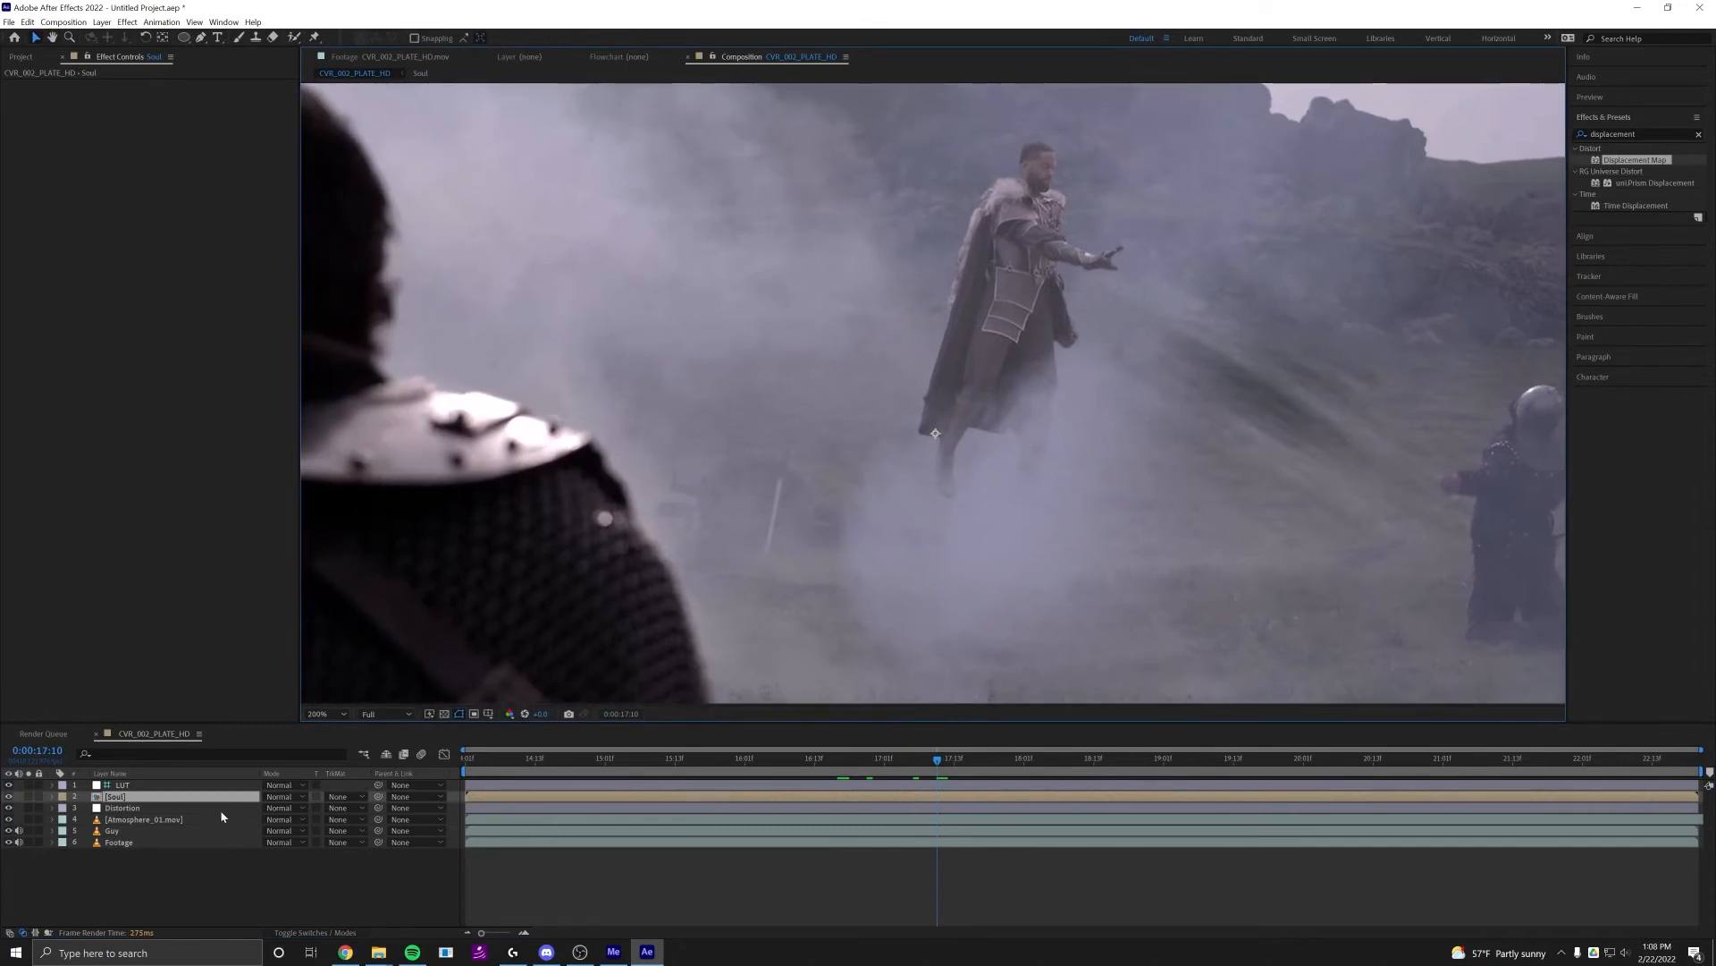
# Slightly lower the blue channel's gamma in the Levels effect on the Atmosphere_01.mov layer
pyautogui.click(168, 824)
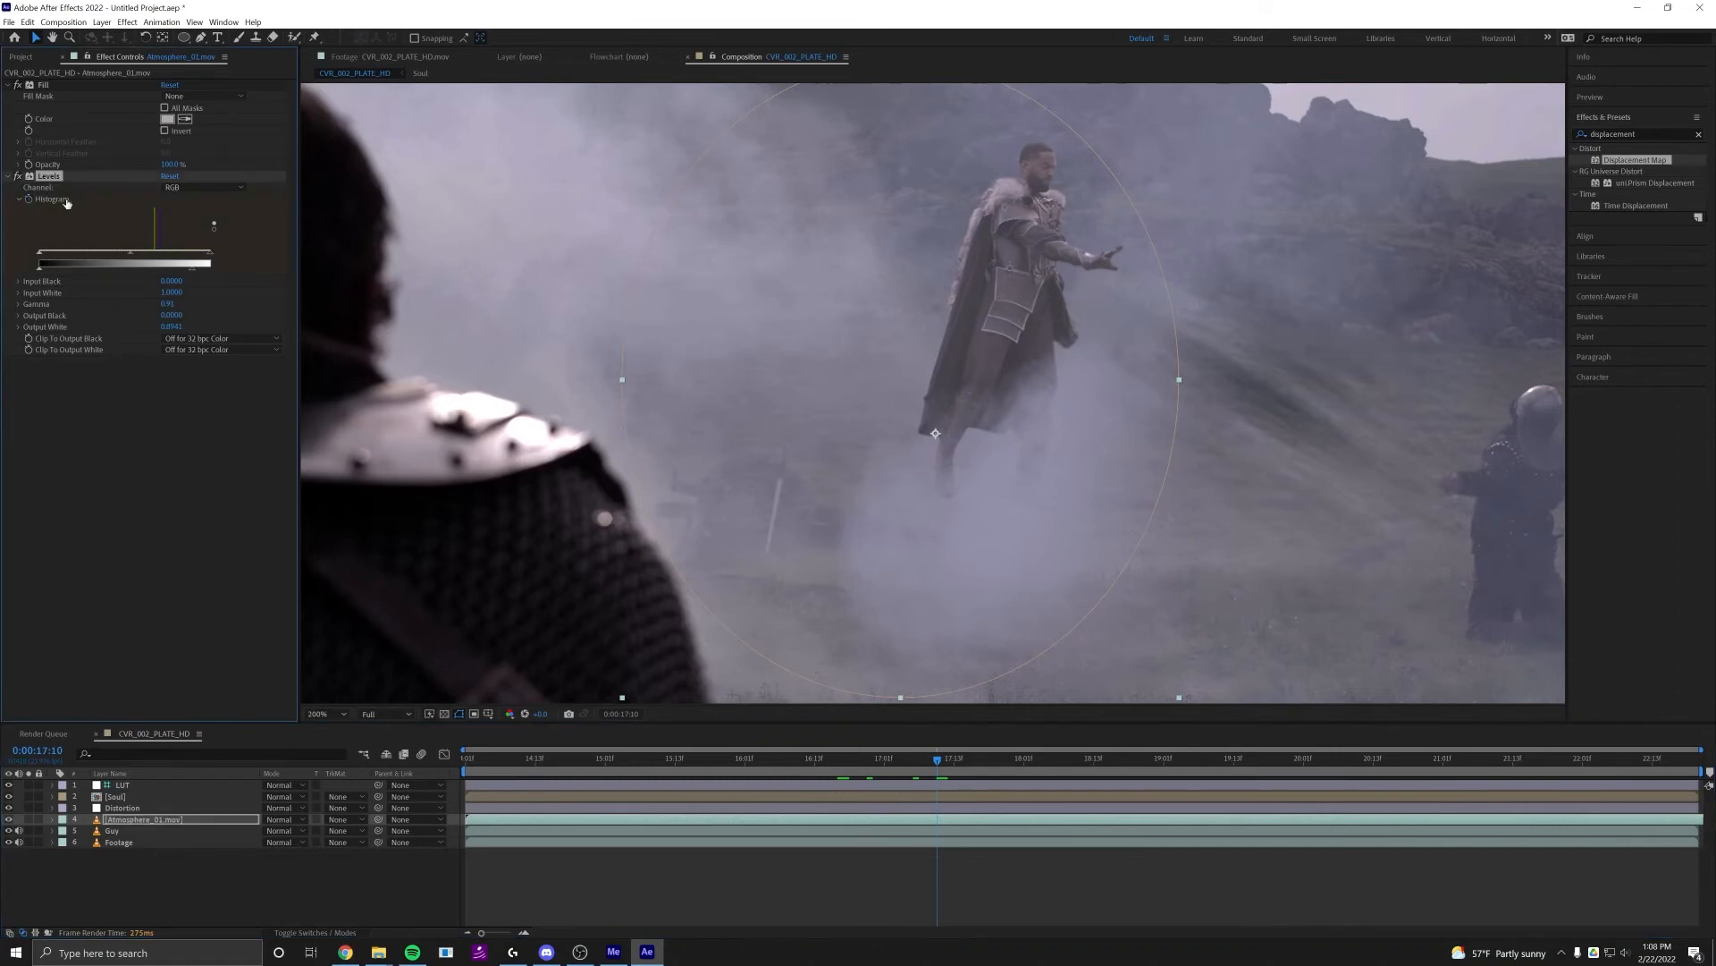
pyautogui.click(199, 187)
pyautogui.click(195, 244)
pyautogui.moveTo(124, 256); pyautogui.dragTo(128, 256)
pyautogui.scroll(-1, 930, 402)
pyautogui.moveTo(962, 407); pyautogui.dragTo(847, 394)
pyautogui.scroll(1, 930, 389)
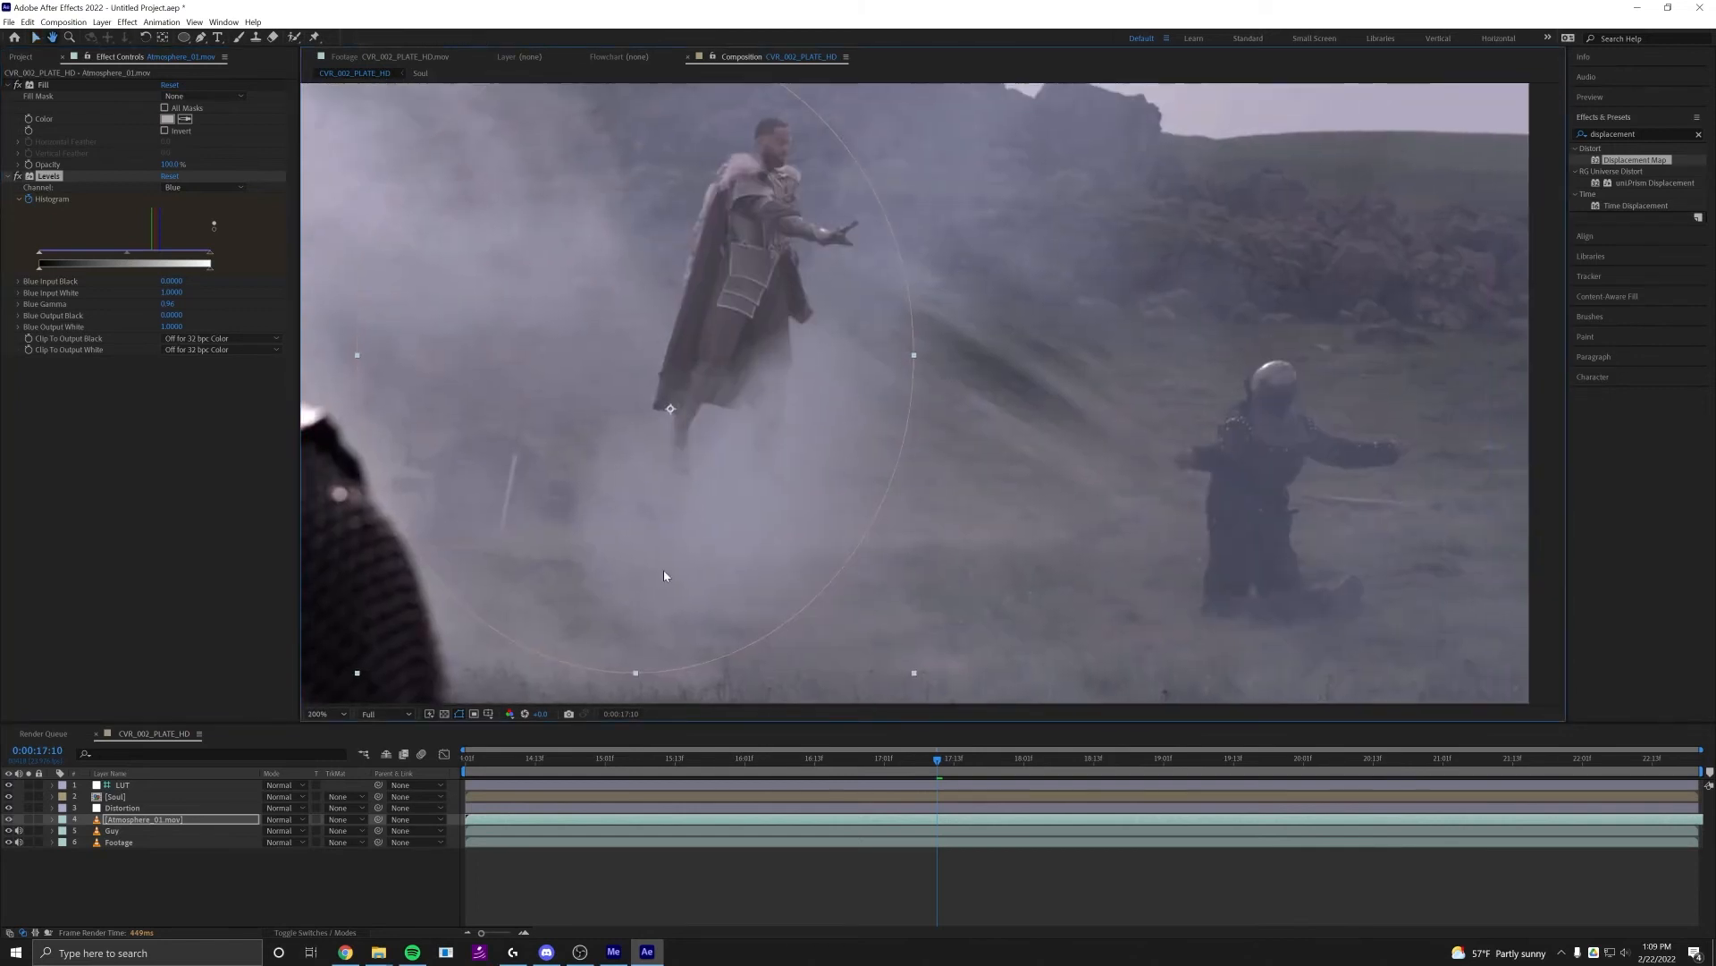
# Check the frame with the Soul pre-composition hidden and shown, and set its blending mode to Add
pyautogui.click(10, 796)
pyautogui.click(10, 797)
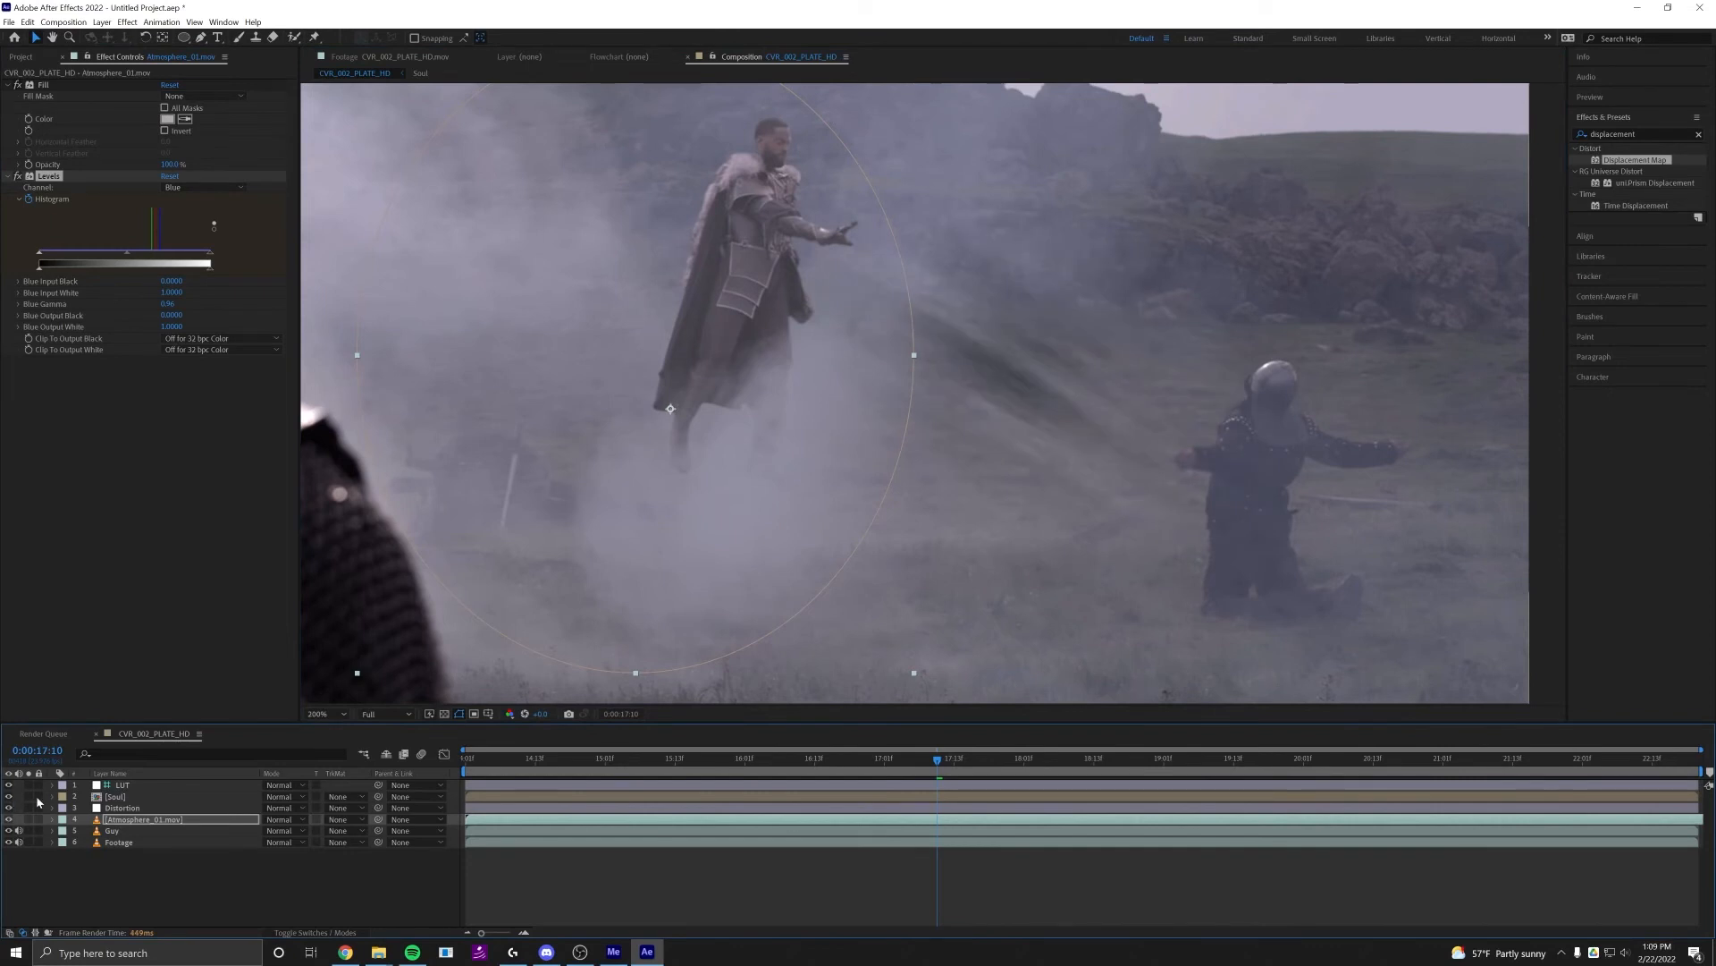
pyautogui.click(122, 798)
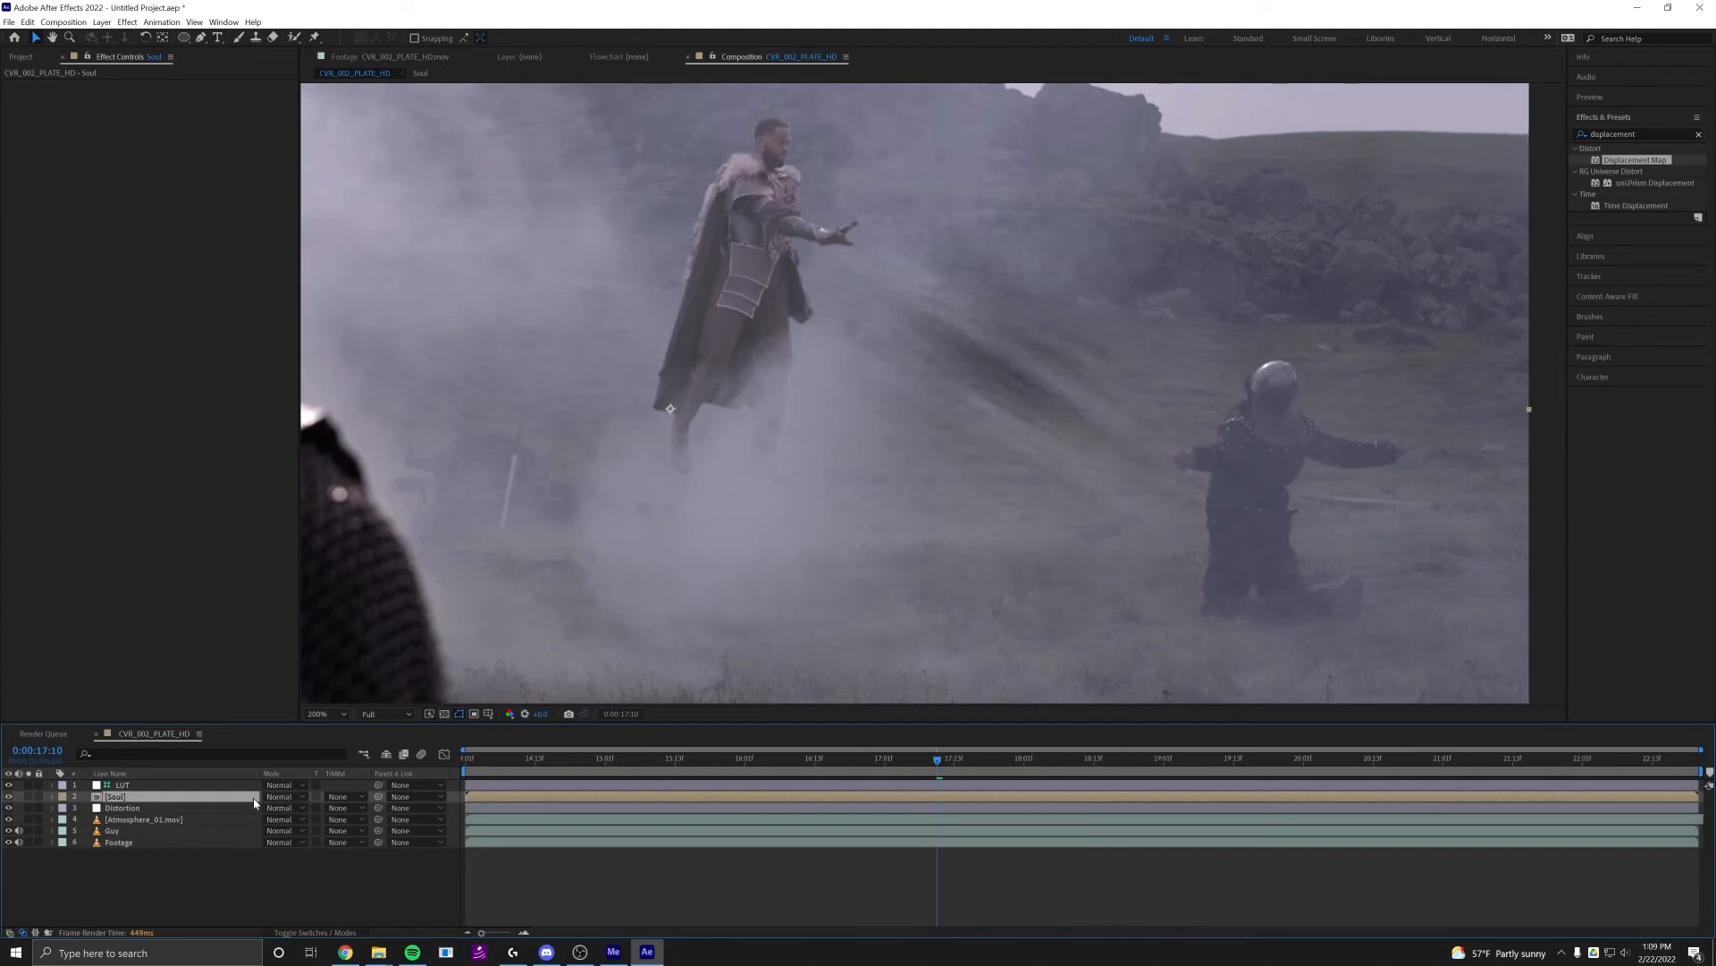
pyautogui.click(286, 799)
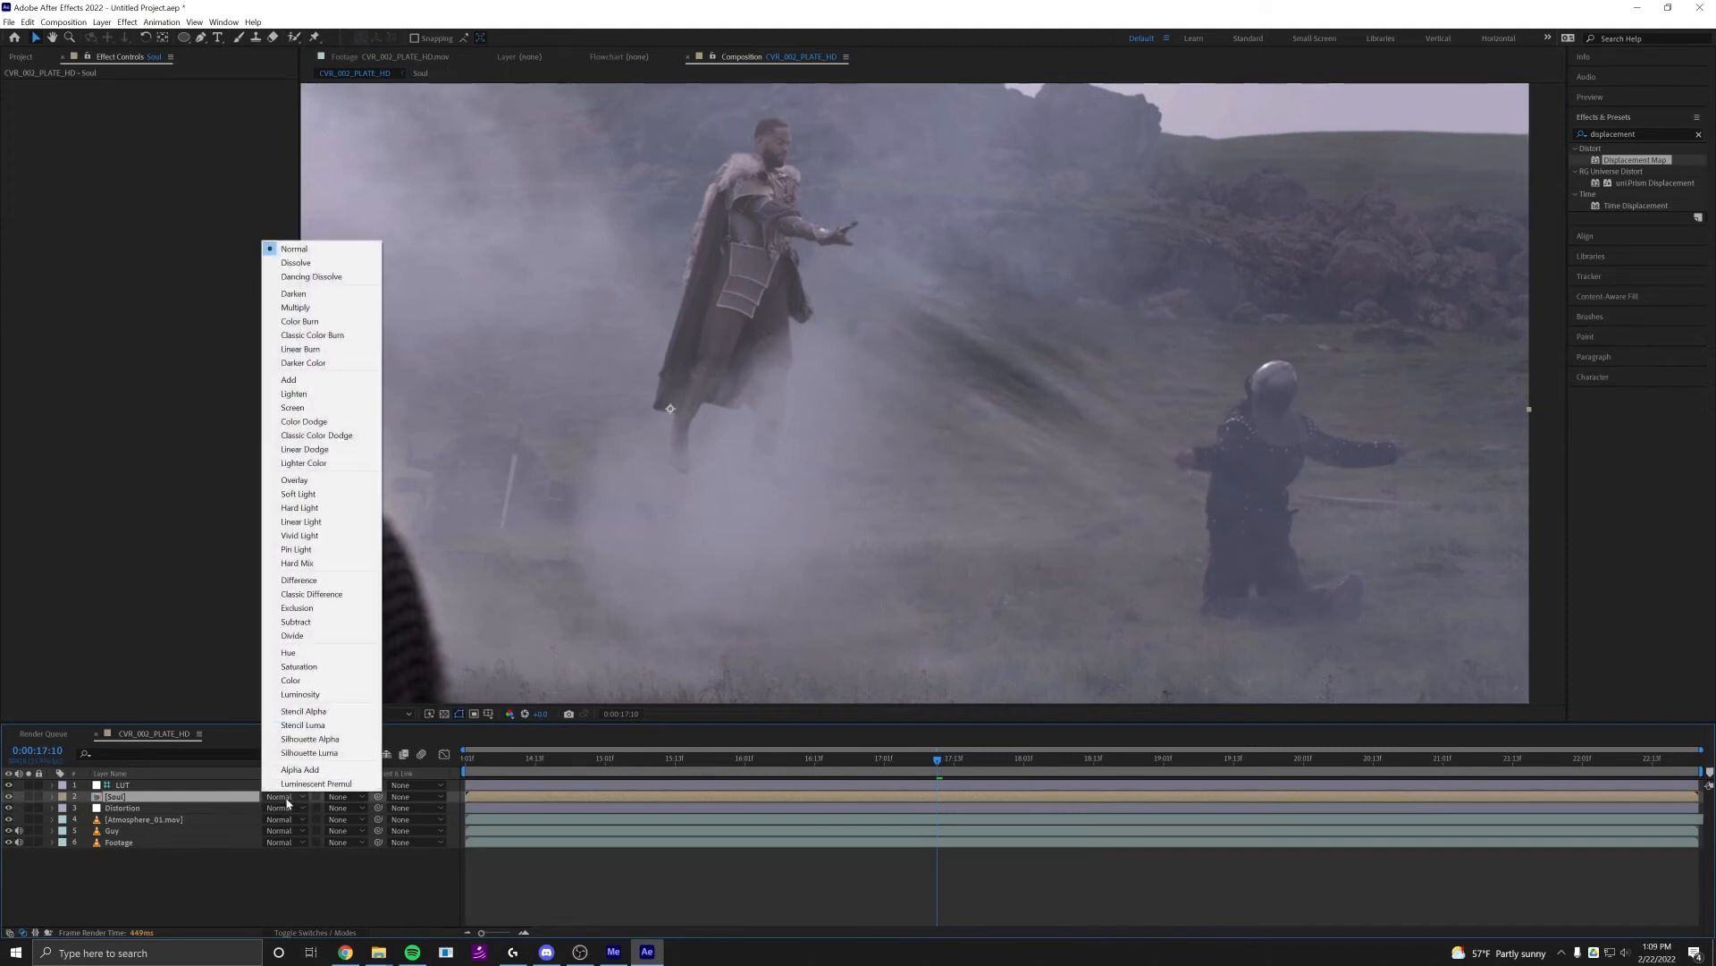
pyautogui.click(292, 379)
# Lower the Soul pre-composition's opacity until the beam is only a faint glow between the two figures
pyautogui.moveTo(950, 427); pyautogui.dragTo(851, 444)
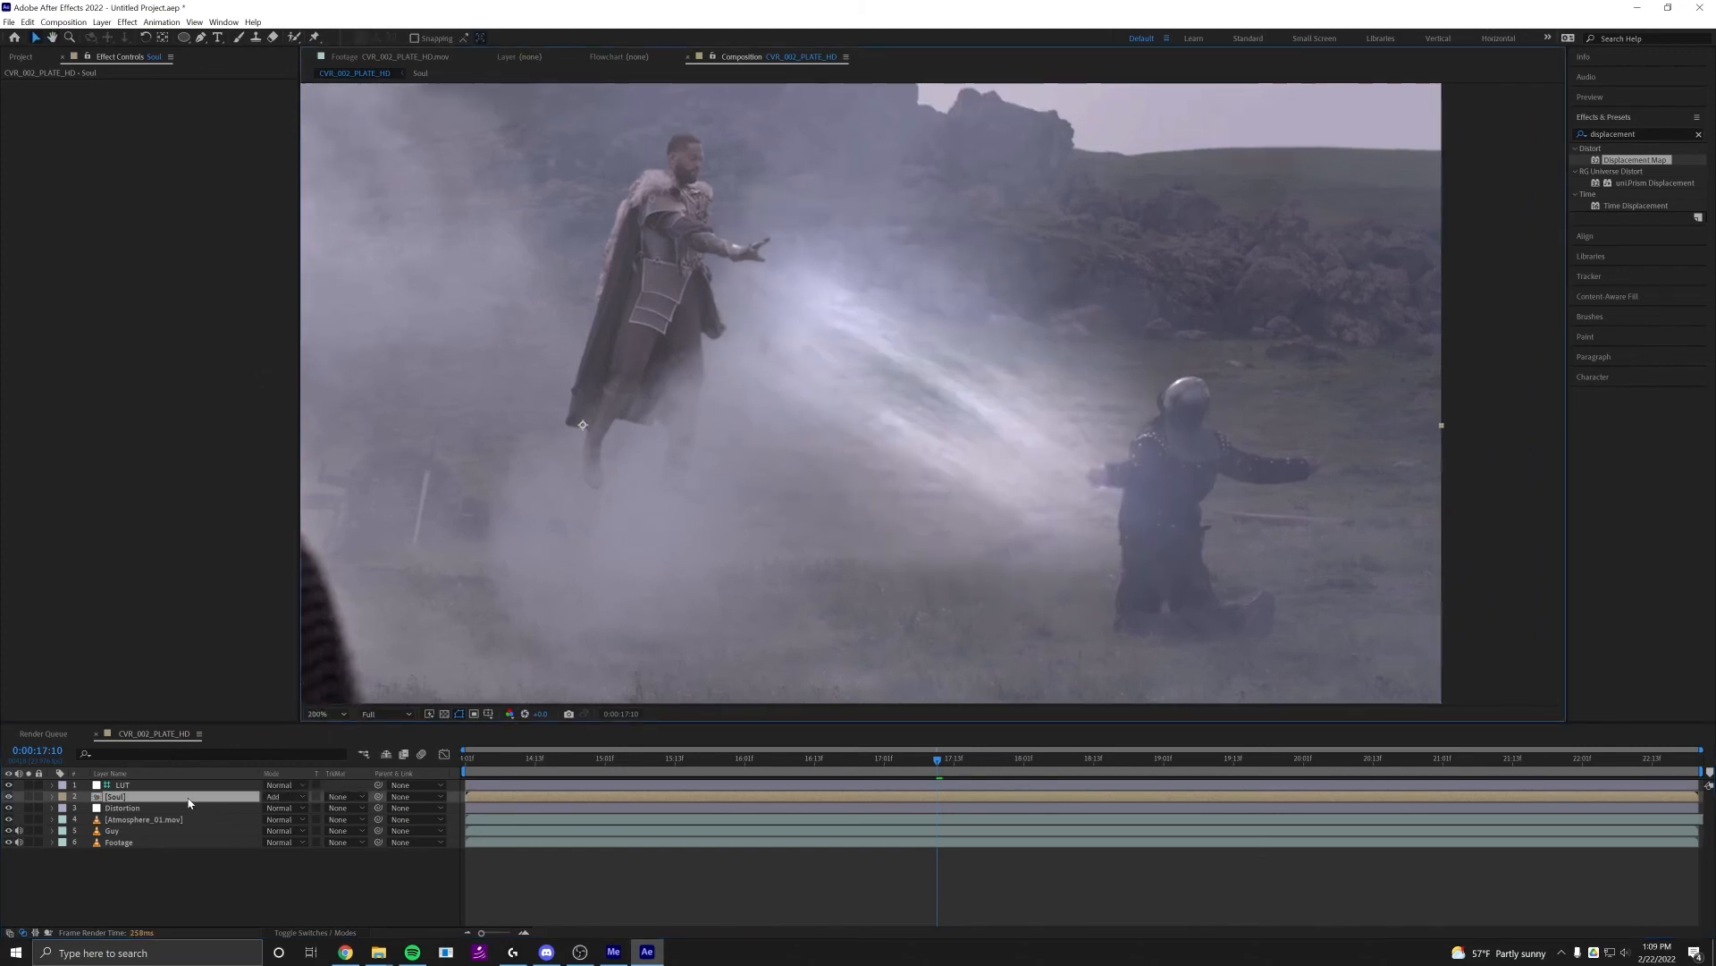
pyautogui.press('t')
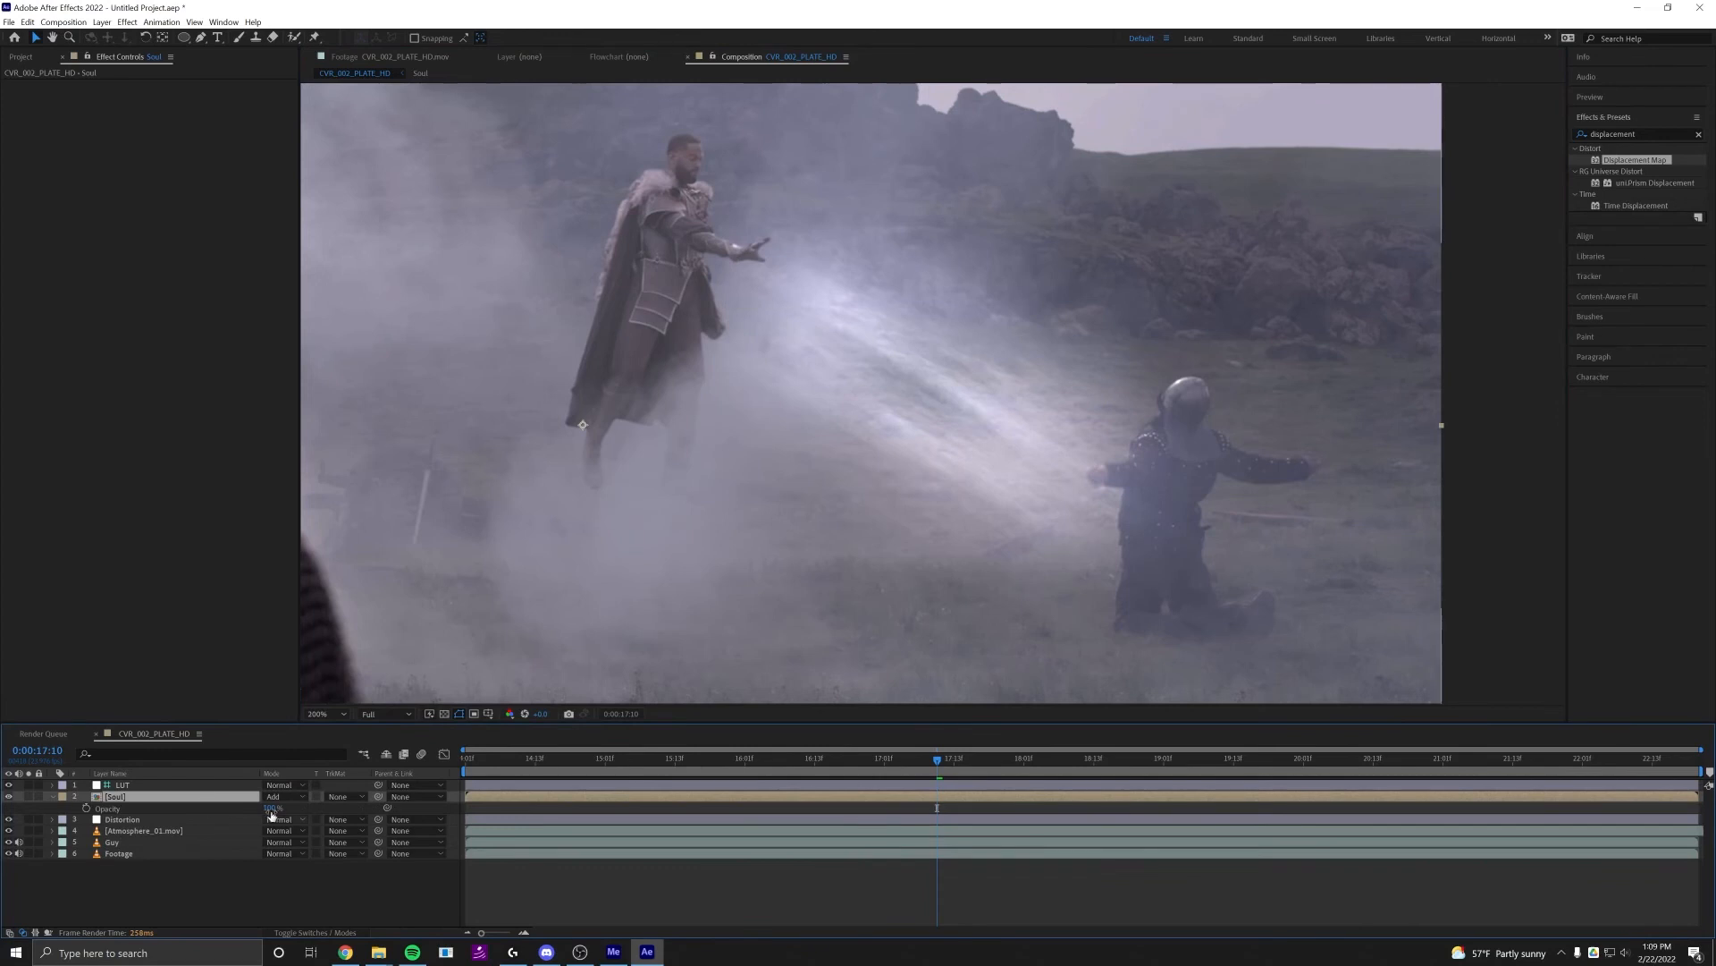
pyautogui.moveTo(249, 809); pyautogui.dragTo(167, 776)
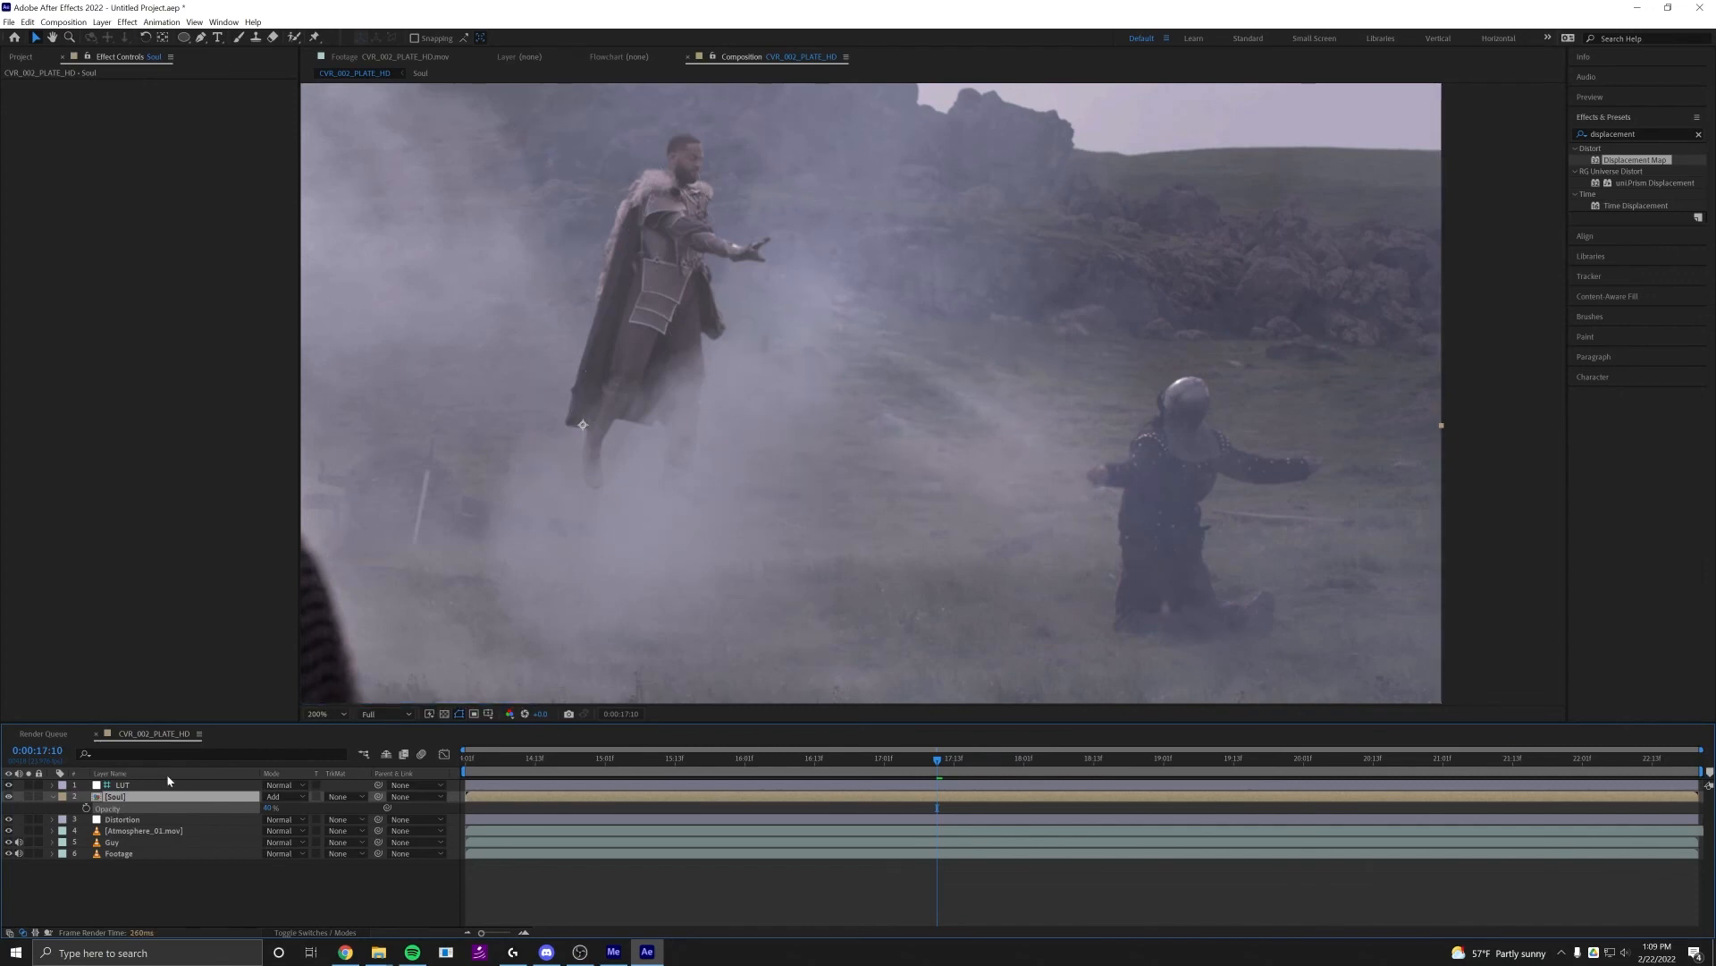
# Preview the full-frame composition with the faint soul beam and its distortion
pyautogui.scroll(-2, 898, 592)
pyautogui.moveTo(898, 592); pyautogui.dragTo(1063, 554)
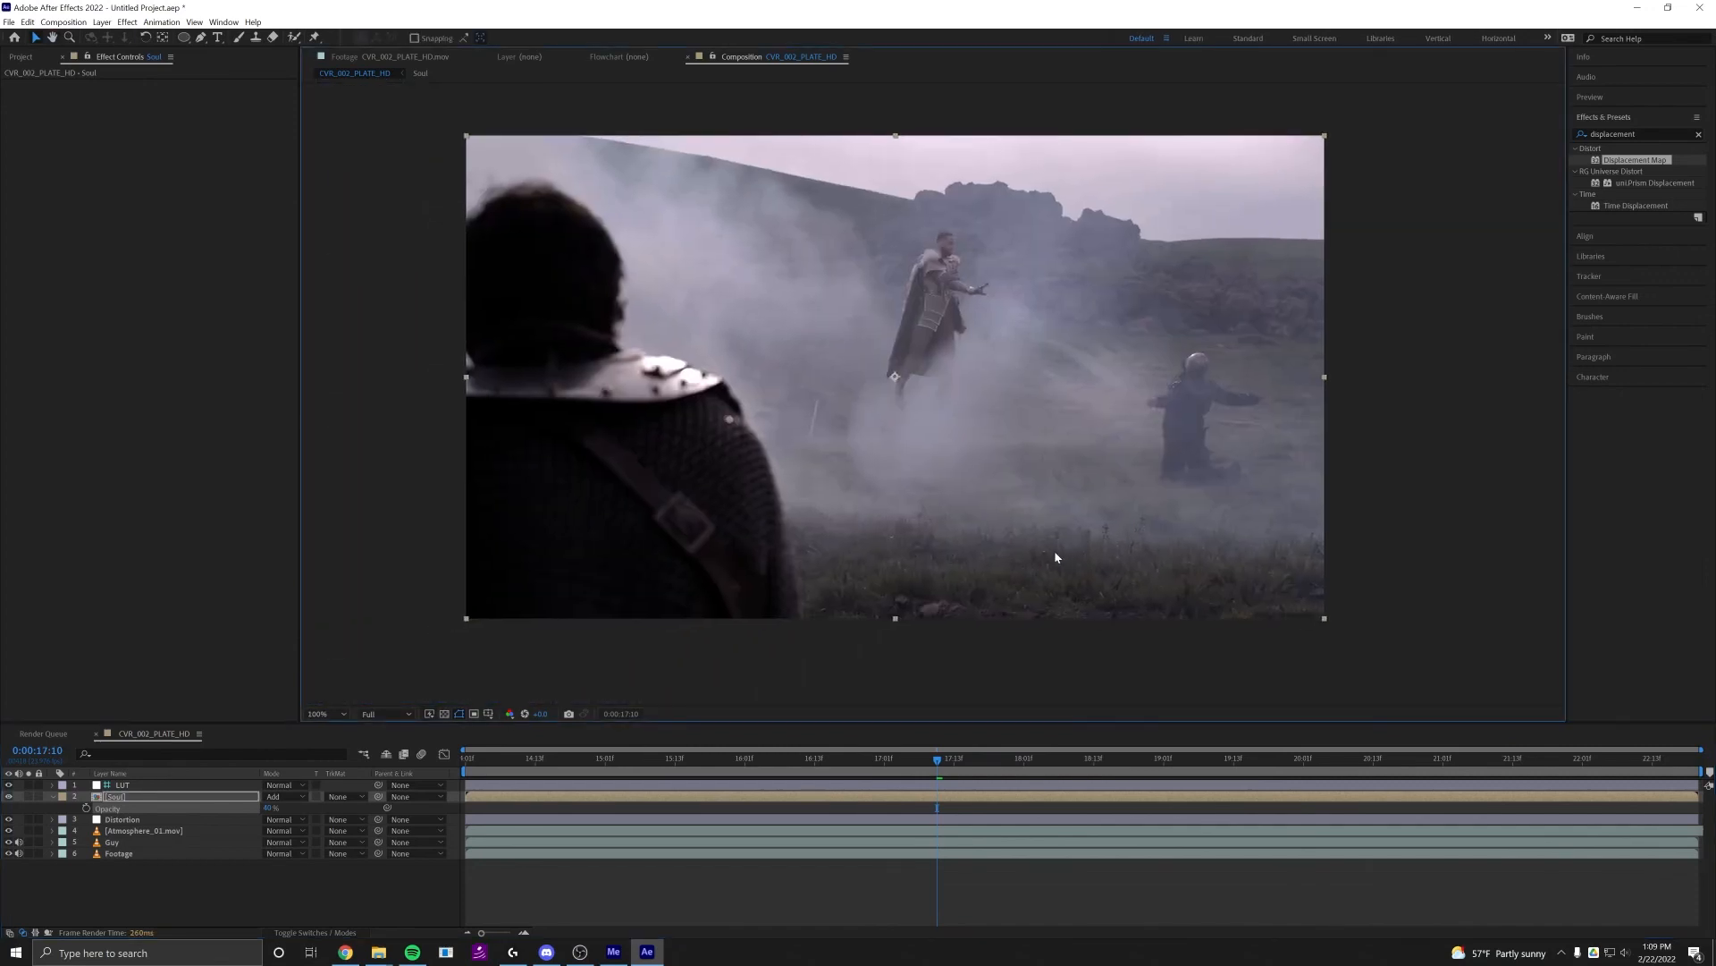
pyautogui.press('space')
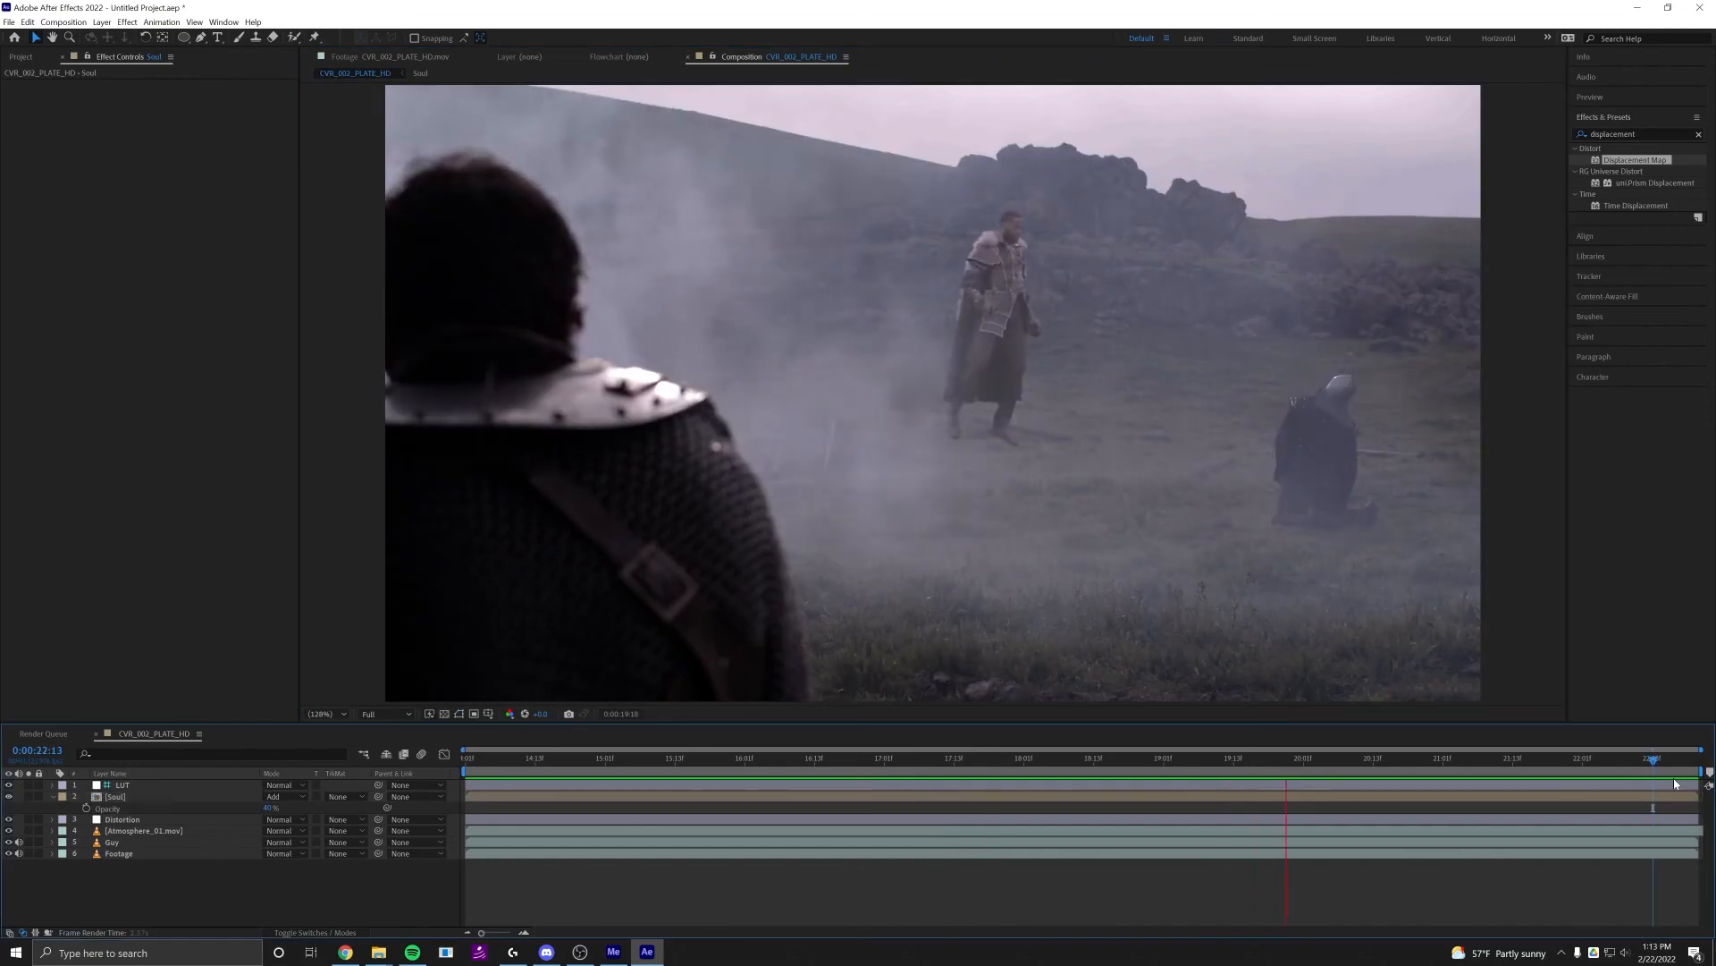